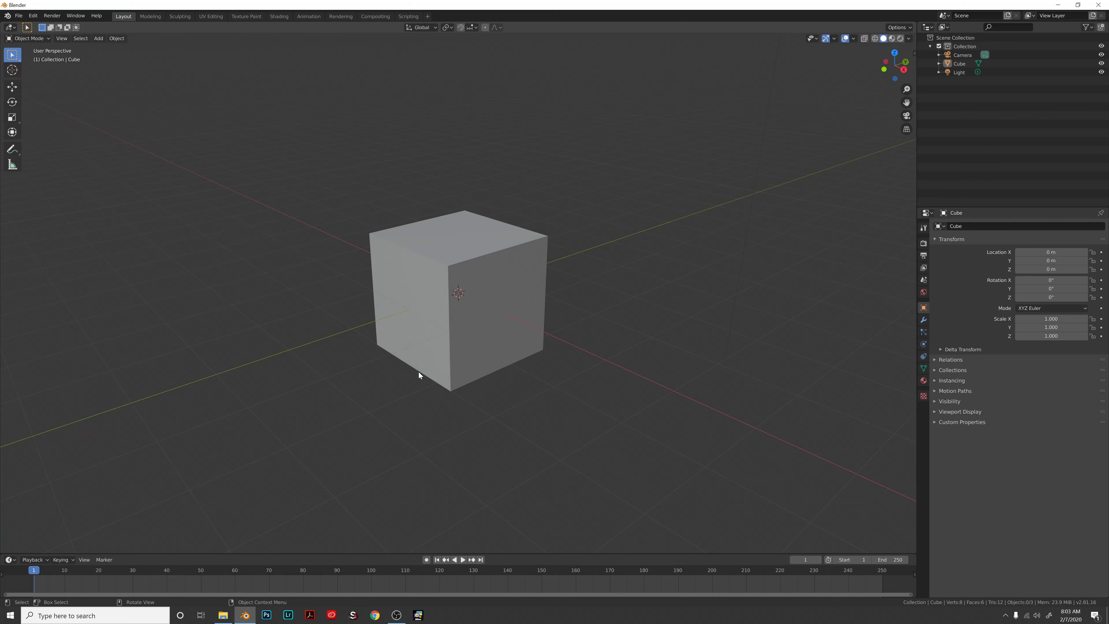
- View the cube through the active scene camera
mouse_move(418, 382)
middle_mouse_down()
mouse_move(425, 369)
mouse_move(464, 375)
mouse_move(504, 361)
mouse_move(390, 377)
mouse_move(412, 353)
mouse_move(414, 381)
middle_mouse_up()
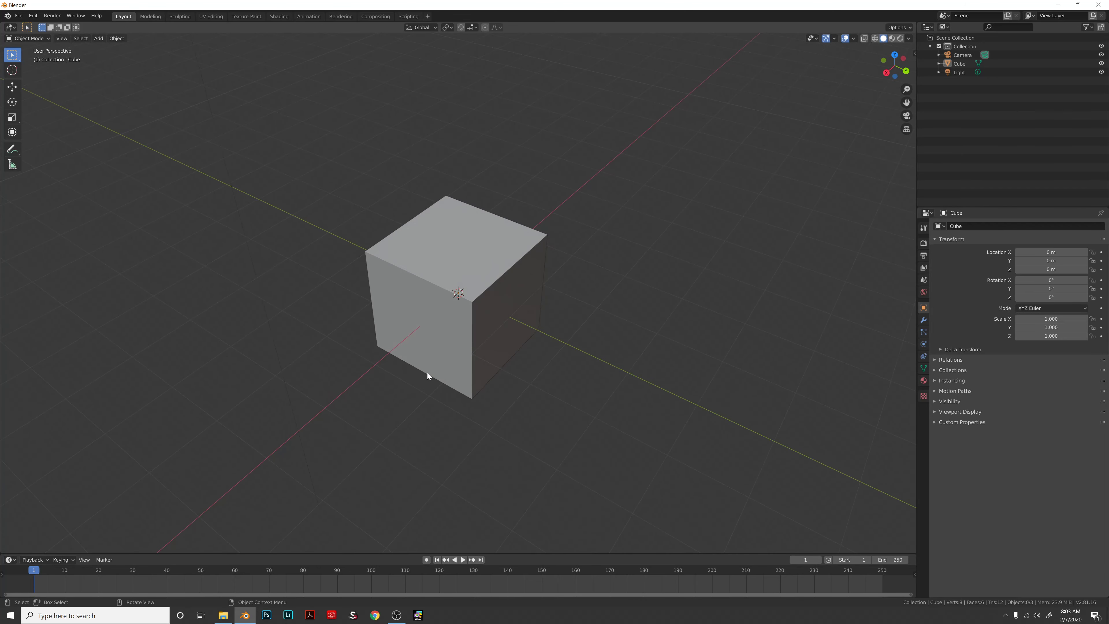
scroll(592, 392, "up", 2)
middle_click_drag(593, 394, 586, 376)
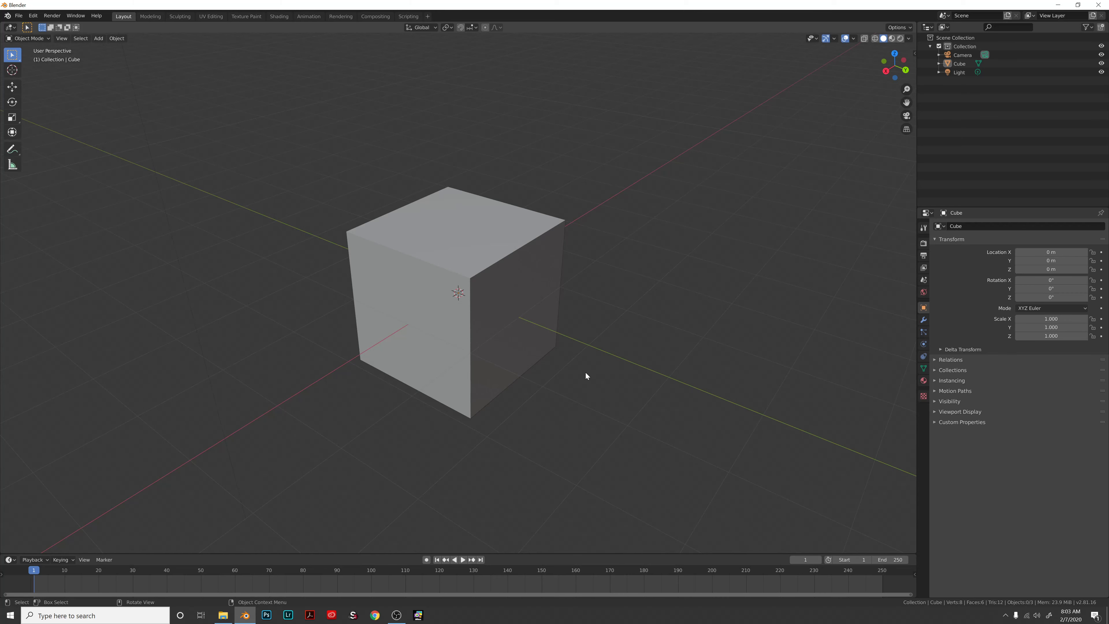
key("KP_0")
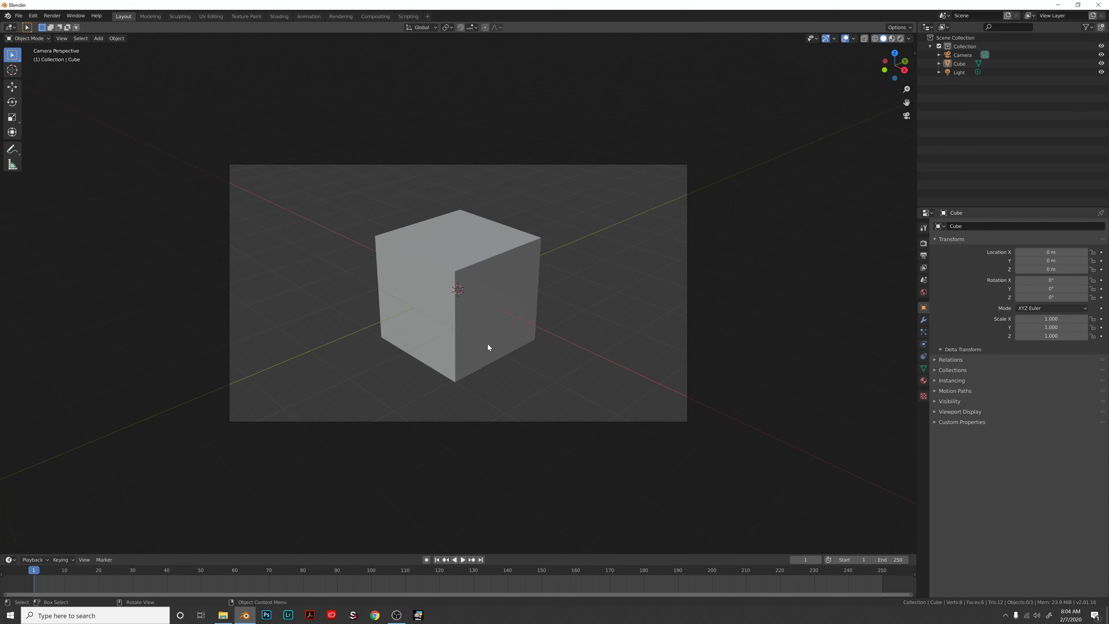
middle_click_drag(537, 316, 446, 252)
key("KP_0")
- Enable Lock Camera to View and move the camera closer so the cube fills more of the frame
key("n")
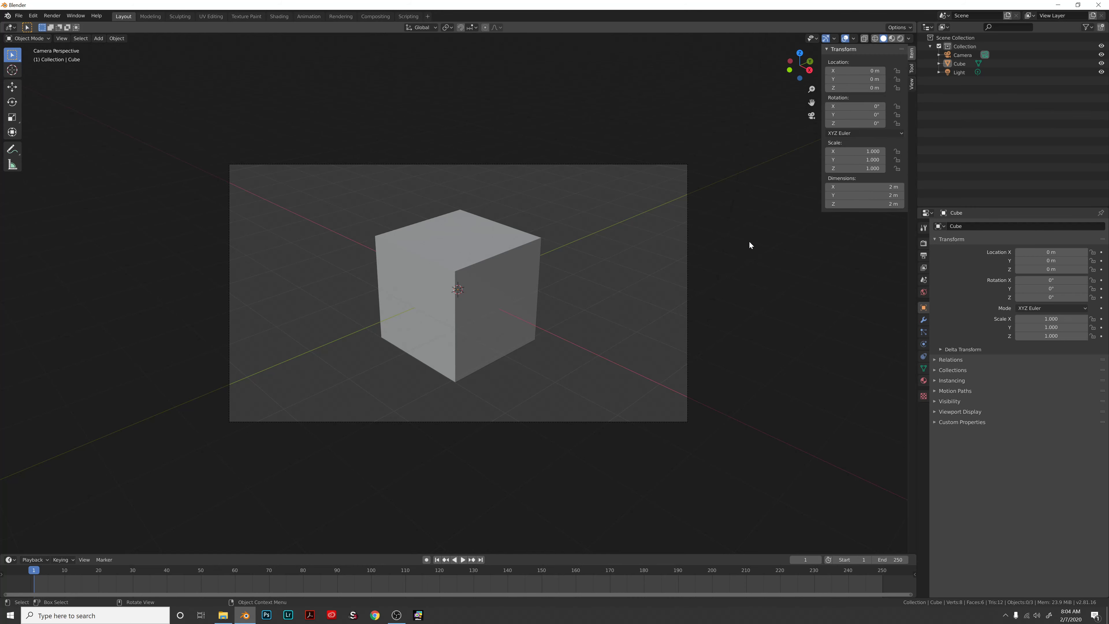
left_click(913, 83)
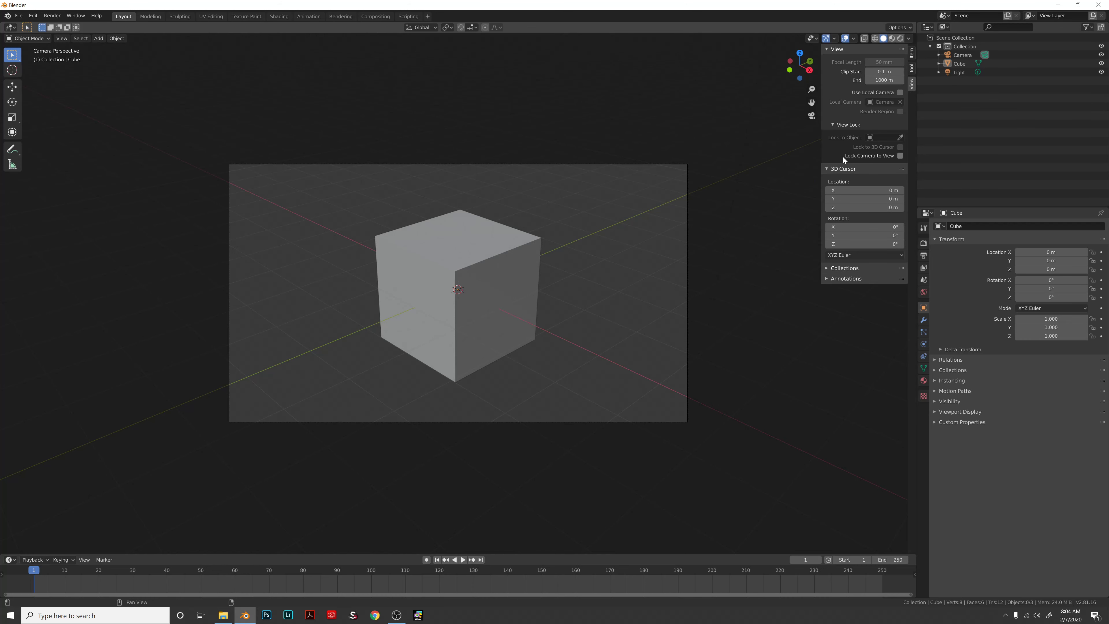
left_click(901, 156)
mouse_move(596, 330)
middle_mouse_down()
mouse_move(578, 330)
mouse_move(594, 317)
middle_mouse_up()
scroll(590, 328, "down", 3)
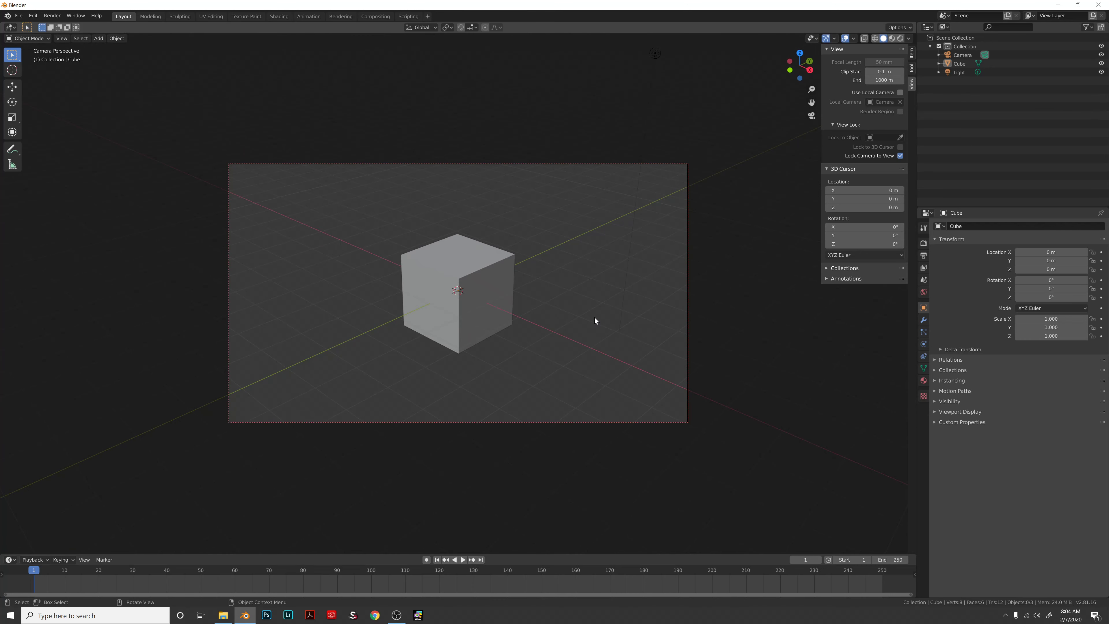
scroll(595, 317, "up", 2)
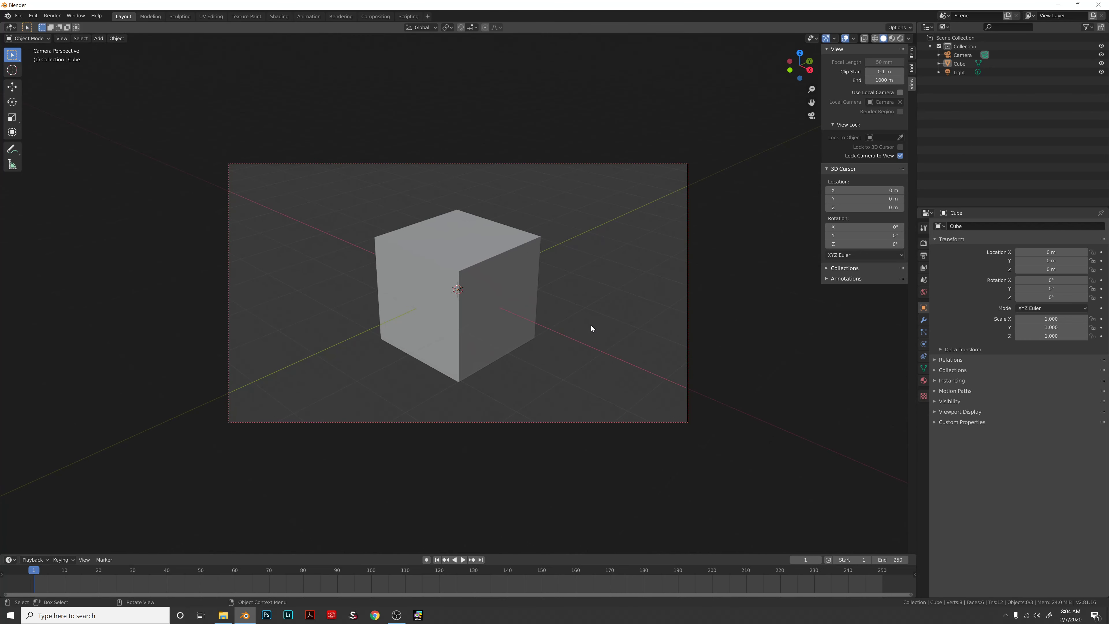
scroll(591, 325, "up", 1)
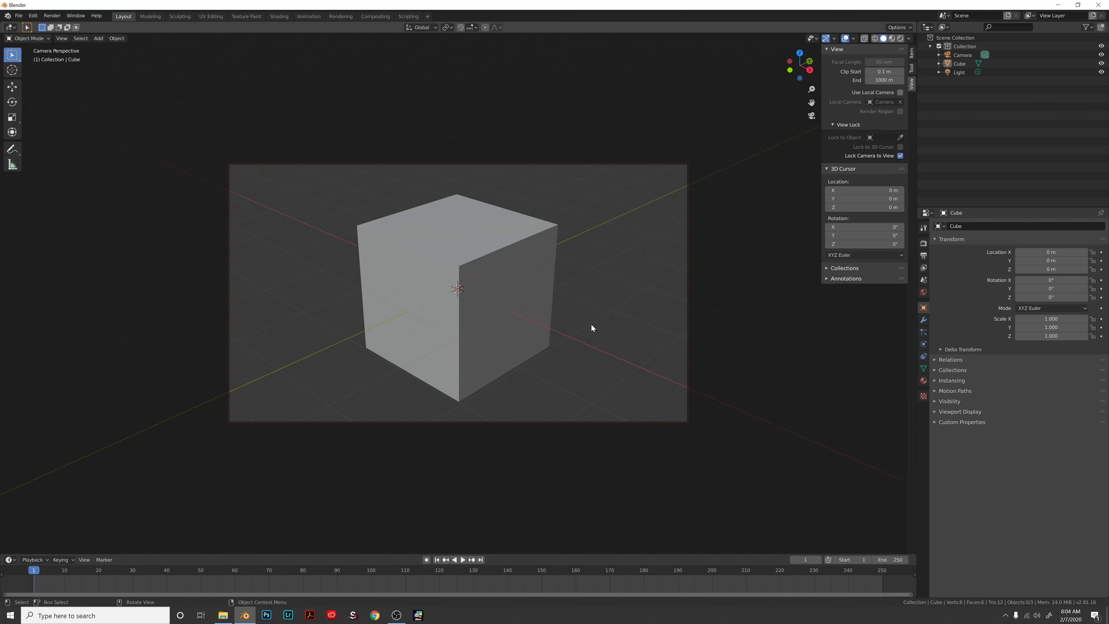
- Show the quad view and examine how the camera moves in the orthographic views while zooming and orbiting around the cube
key("ctrl+alt+q")
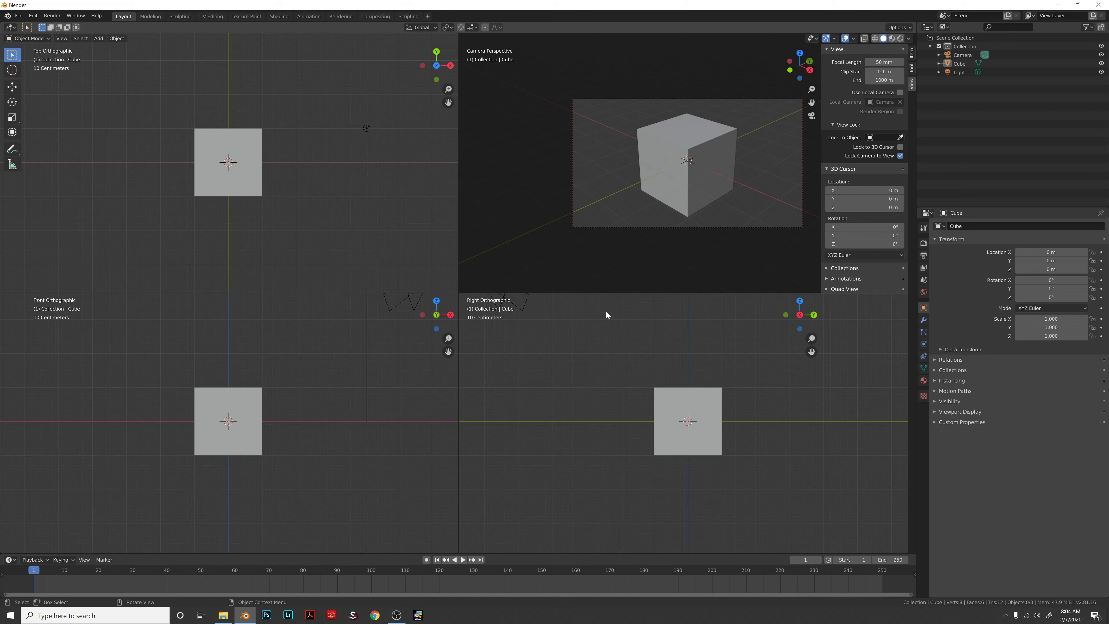
scroll(365, 62, "down", 1)
scroll(503, 257, "down", 1)
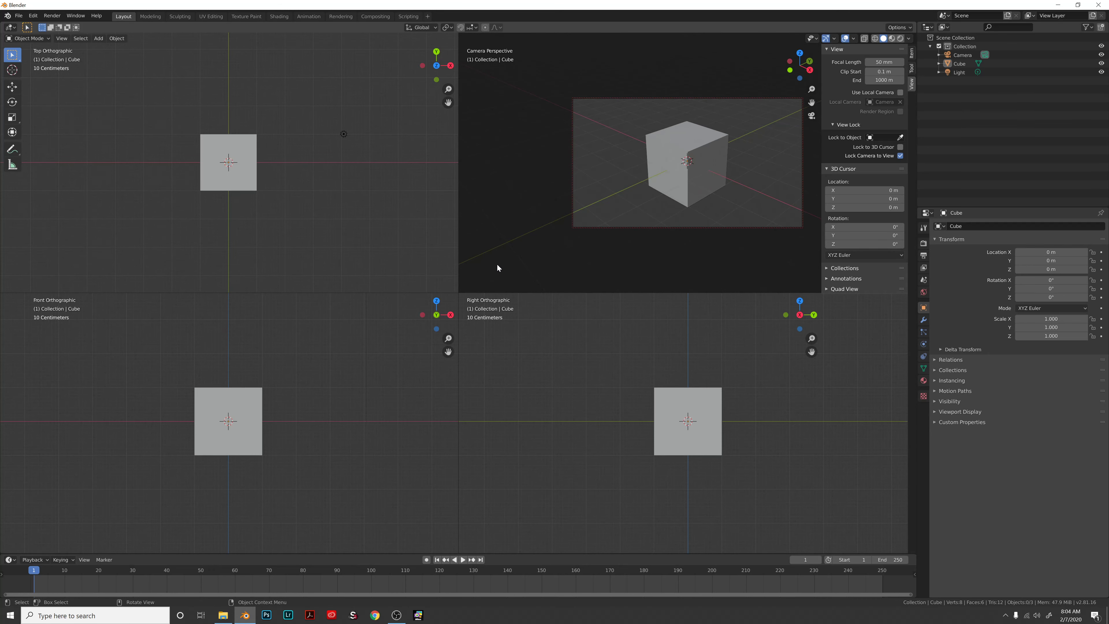
scroll(570, 229, "up", 5)
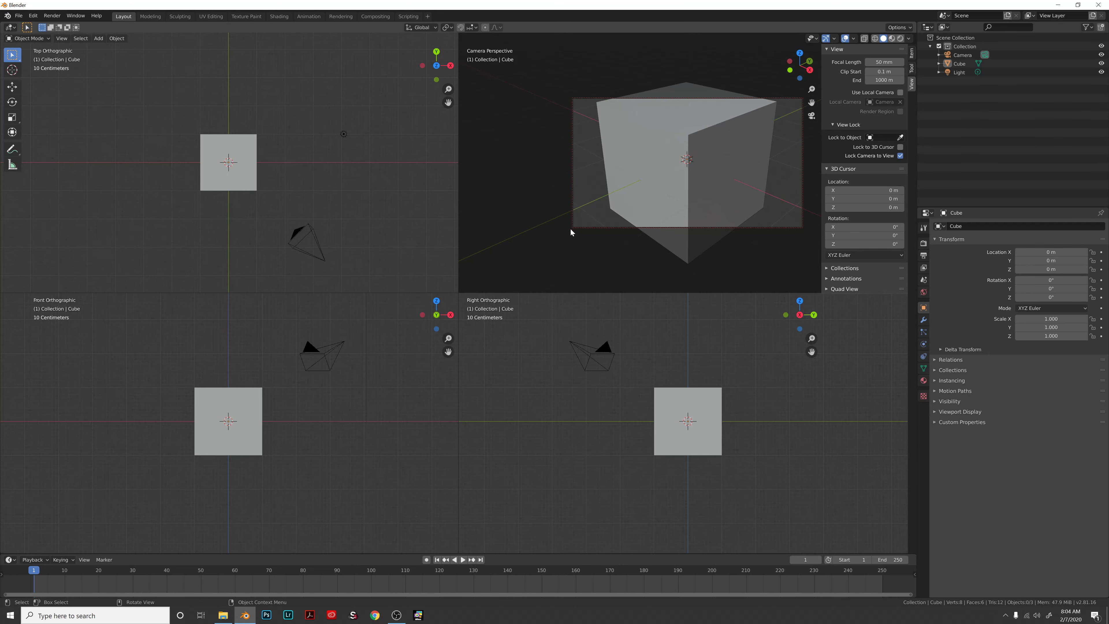
scroll(571, 228, "down", 4)
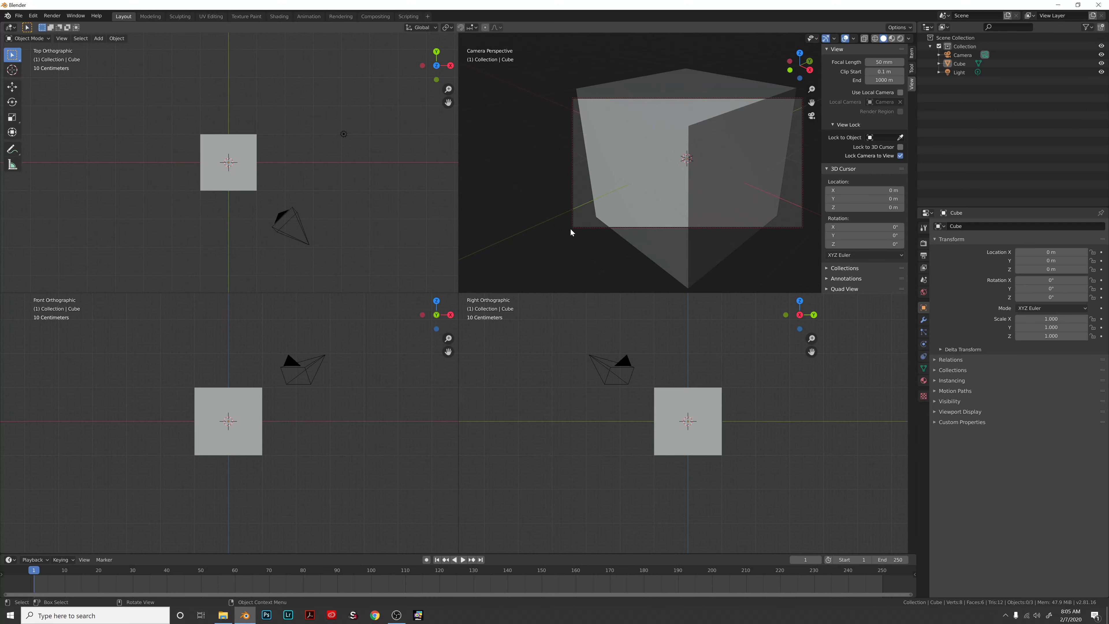
scroll(570, 228, "up", 2)
scroll(570, 229, "up", 1)
scroll(571, 228, "down", 4)
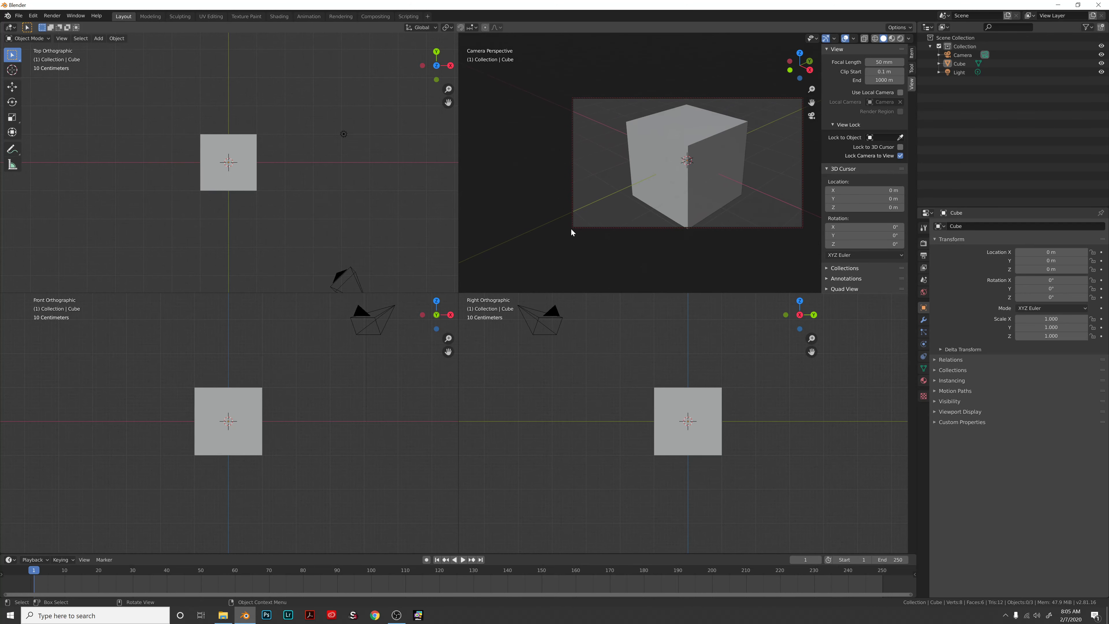
scroll(571, 228, "up", 3)
mouse_move(571, 228)
middle_mouse_down()
mouse_move(588, 228)
mouse_move(577, 228)
middle_mouse_up()
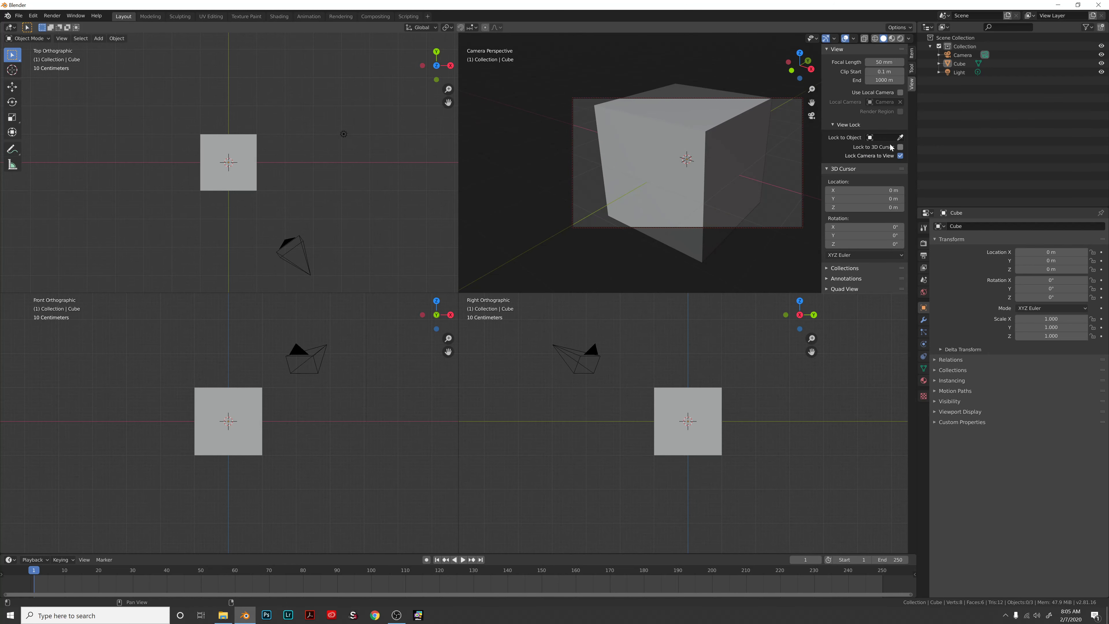
- Test orbiting with Lock Camera to View turned off, and restore both the camera view and the lock
left_click(901, 156)
mouse_move(663, 170)
middle_mouse_down()
mouse_move(680, 177)
mouse_move(668, 175)
middle_mouse_up()
key("KP_0")
left_click(900, 155)
- Pull the camera back and orbit it to frame the whole cube, and return to the single camera view
scroll(599, 214, "down", 5)
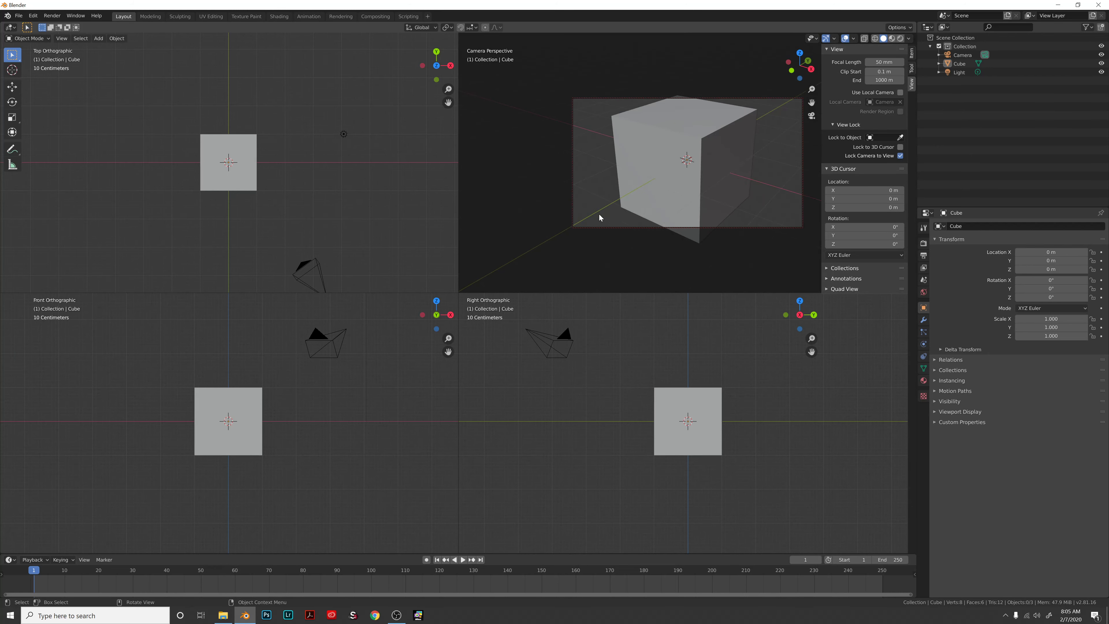
middle_click_drag(599, 212, 600, 212)
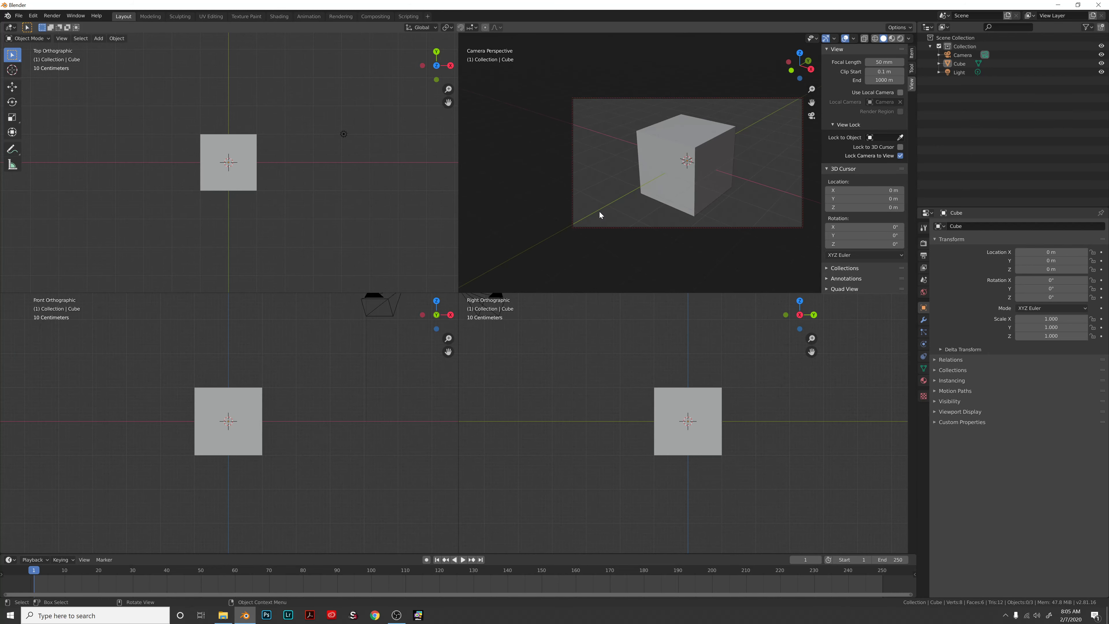
middle_click_drag(709, 179, 709, 181)
key("ctrl+alt+q")
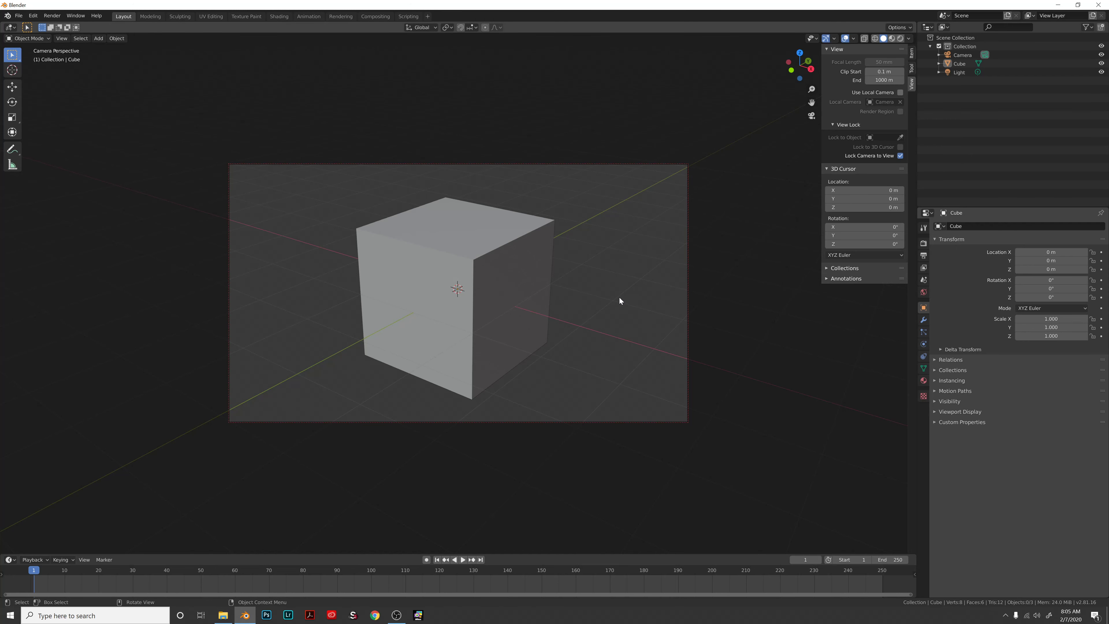
- Render a still image from the current camera angle, inspect it and close the render window
left_click(53, 16)
left_click(52, 16)
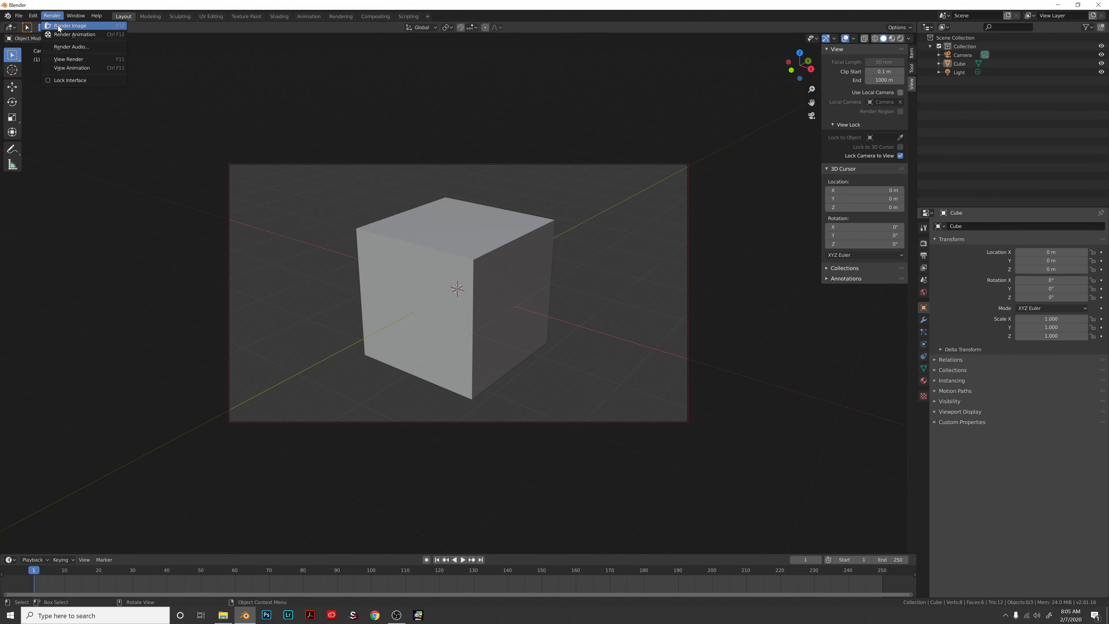
left_click(59, 26)
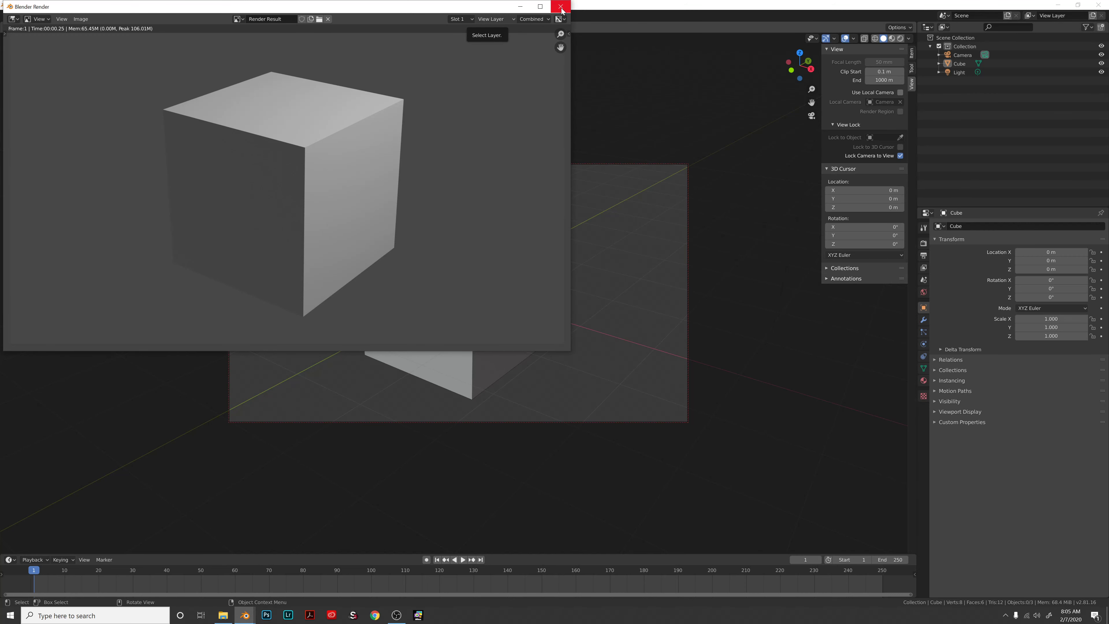
left_click_drag(414, 7, 580, 123)
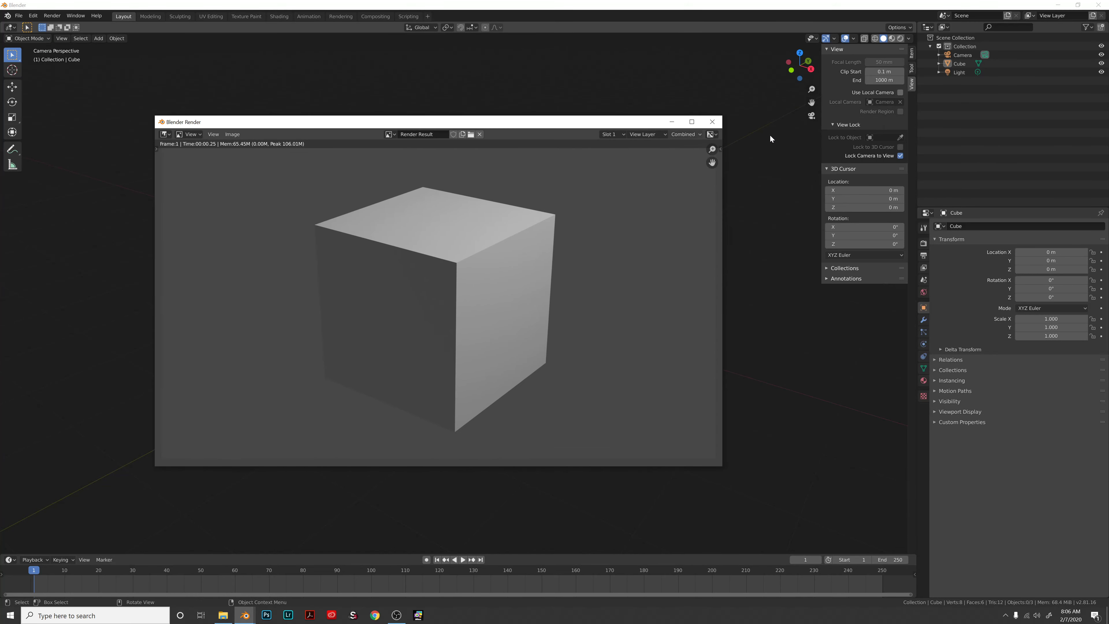
left_click(718, 126)
- Orbit the camera to look down on the cube, render a still image from there and close the result
middle_click_drag(447, 273, 472, 297)
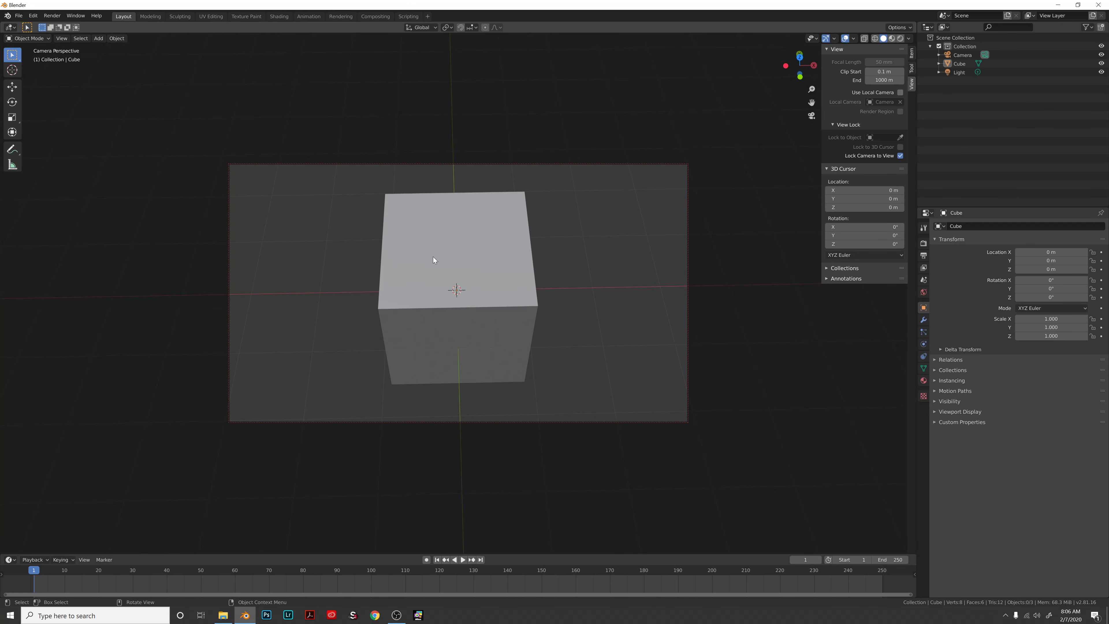
key("F12")
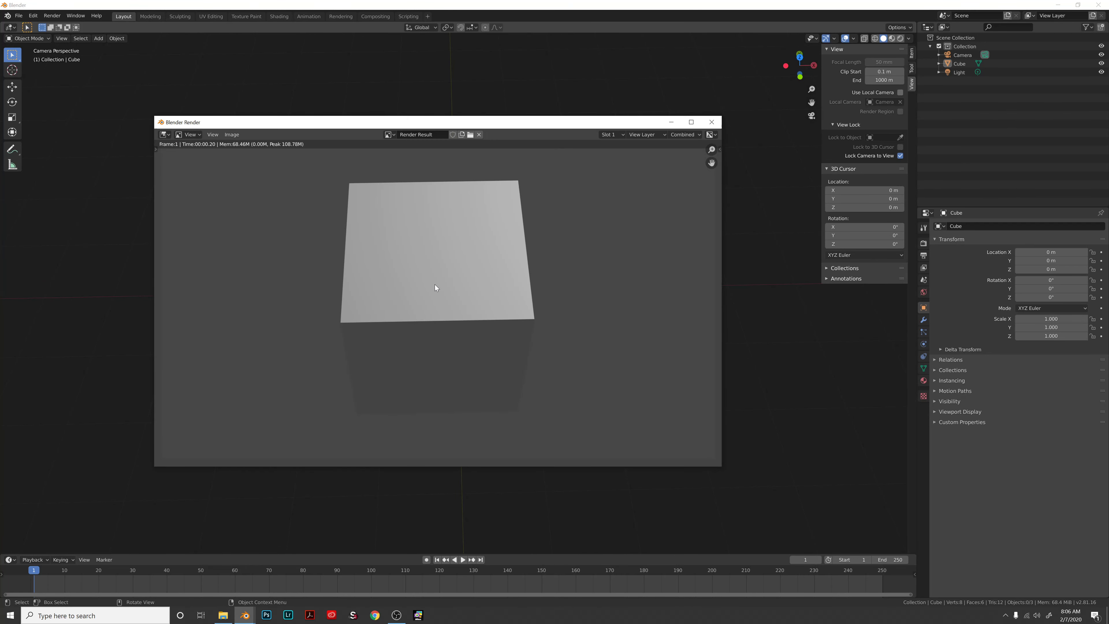
left_click(712, 122)
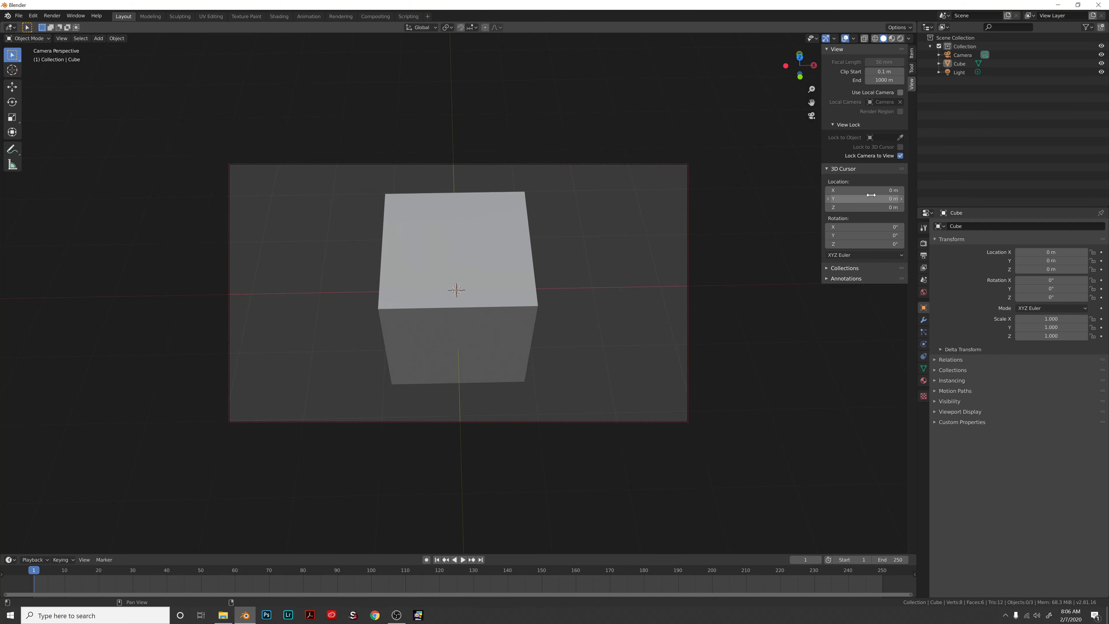
- Orbit the camera to a low angle showing two sides of the cube, and open the render properties
middle_click_drag(653, 250, 534, 234)
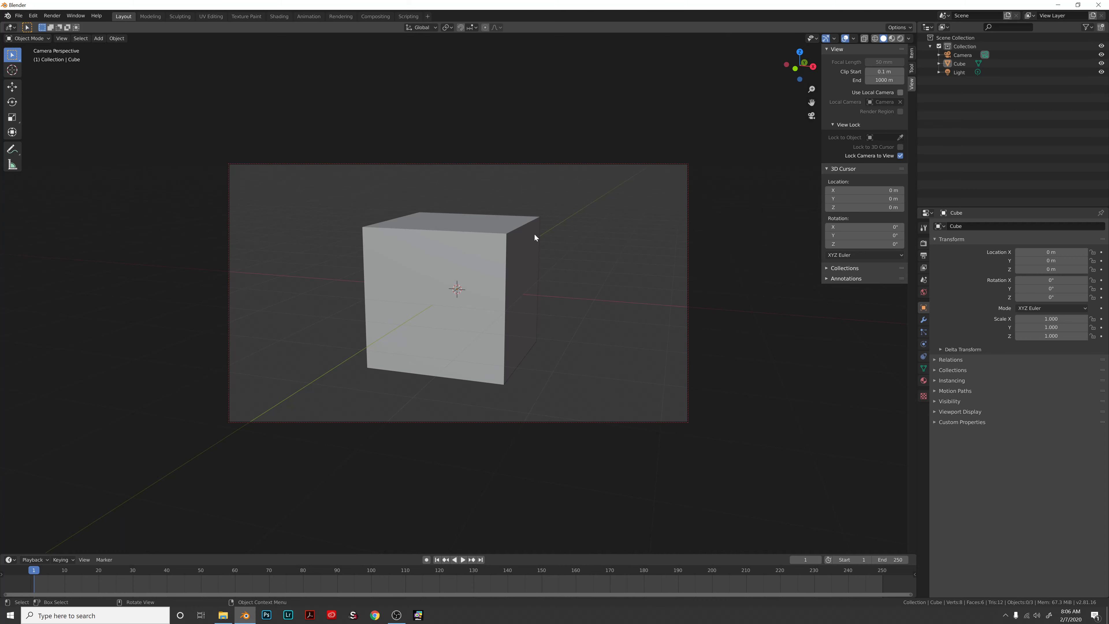
left_click(924, 244)
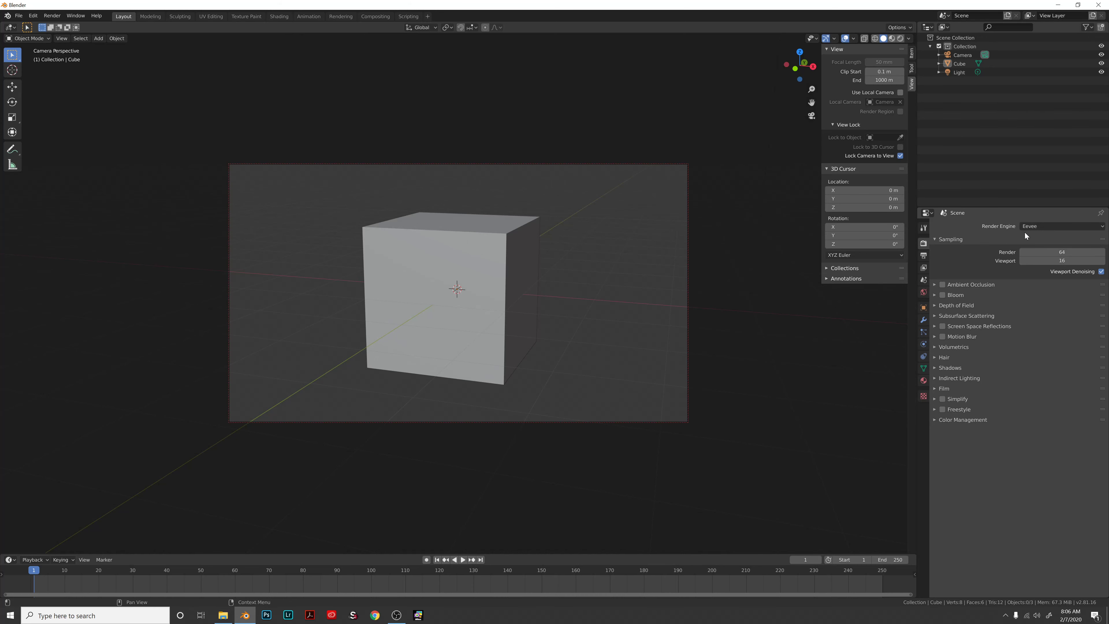
middle_click_drag(485, 270, 452, 291)
key("ctrl+z")
key("ctrl+shift+z")
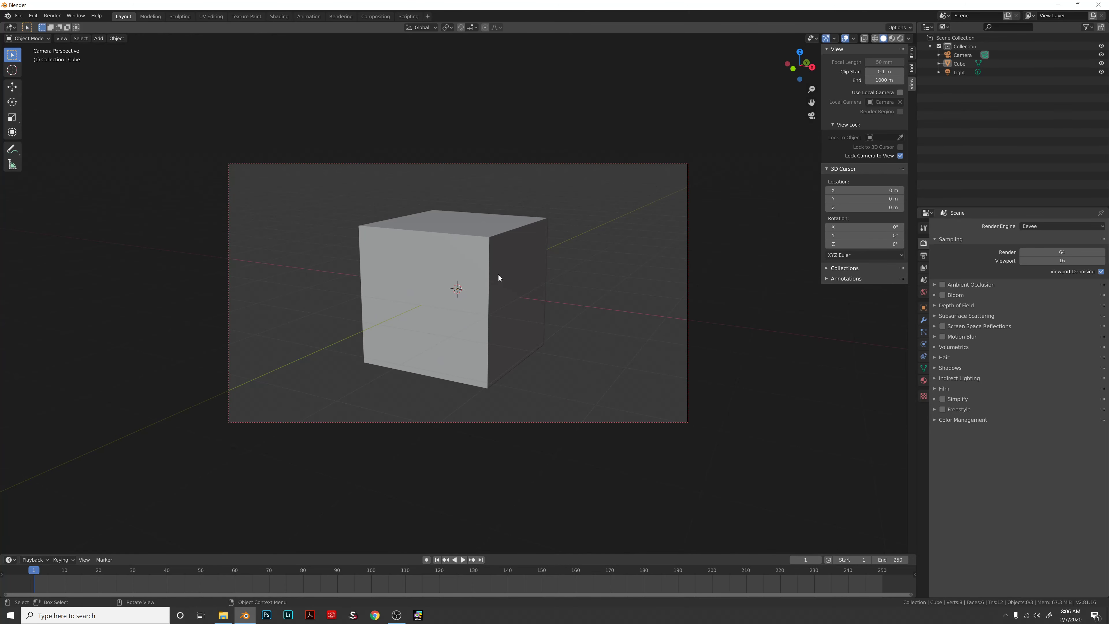
mouse_move(534, 278)
middle_mouse_down()
mouse_move(527, 270)
mouse_move(527, 280)
middle_mouse_up()
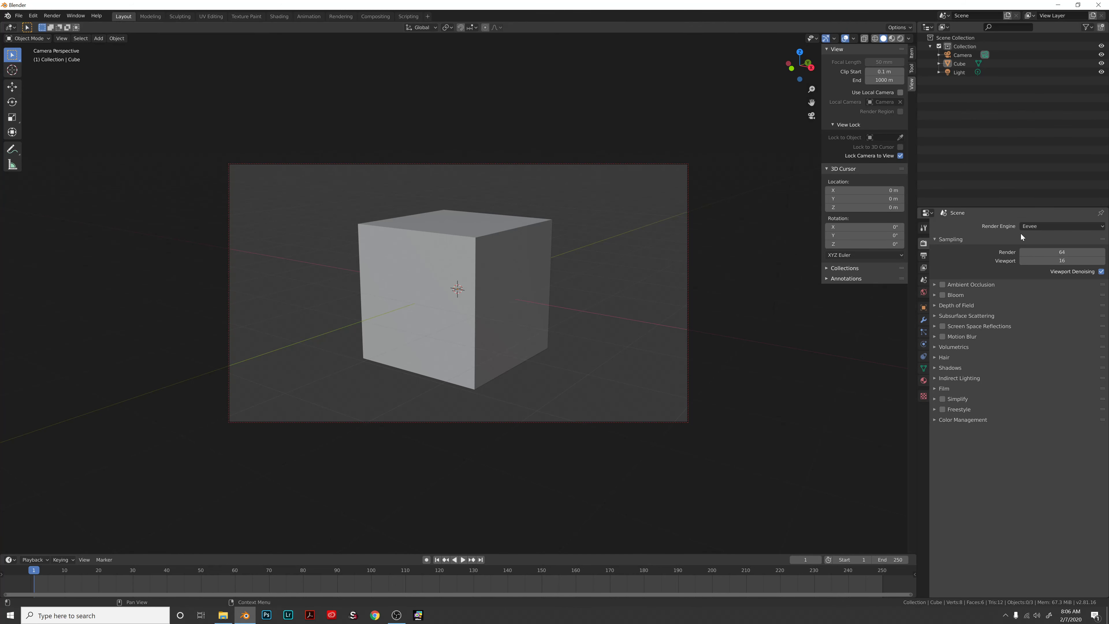
- Add a plane mesh at the cube's centre and scale it up about 13.4 times as a ground surface
key("shift+a")
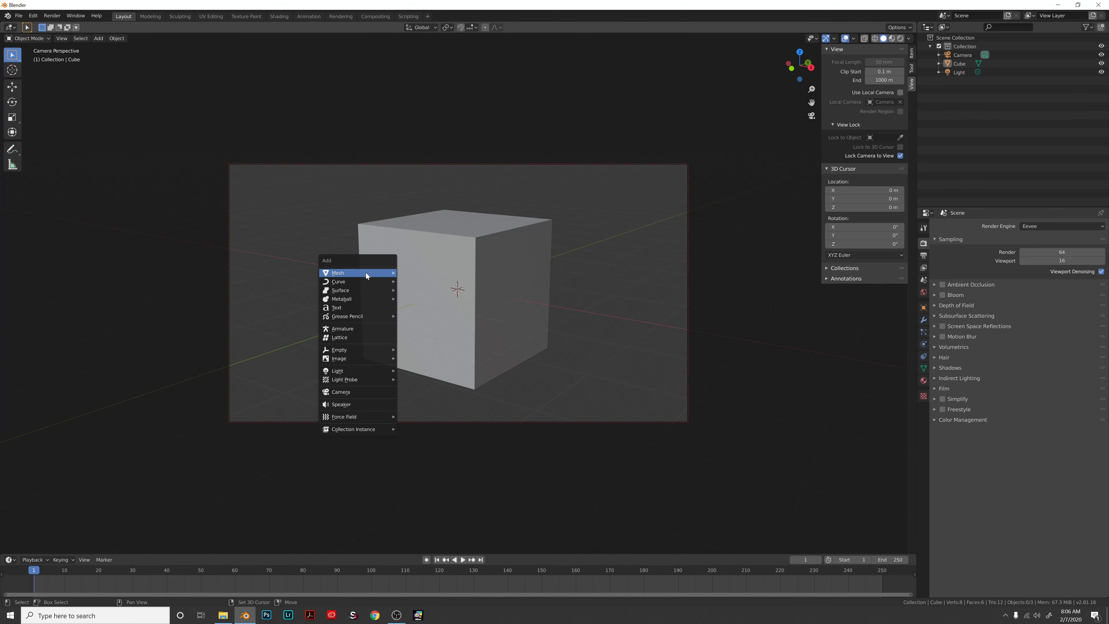
mouse_move(369, 275)
left_click(412, 272)
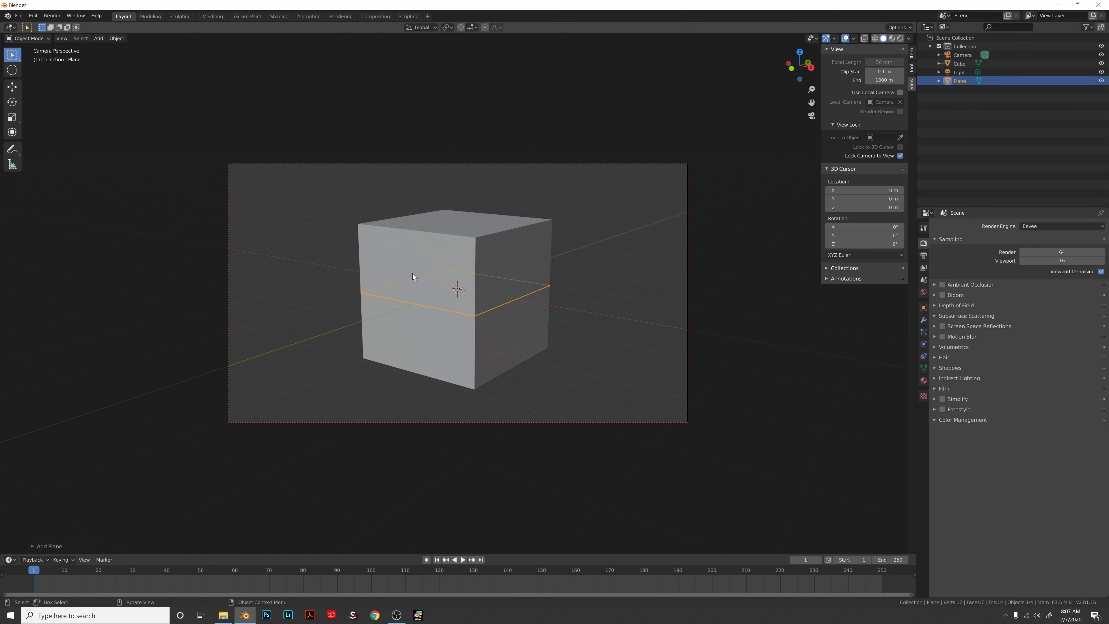
key("s")
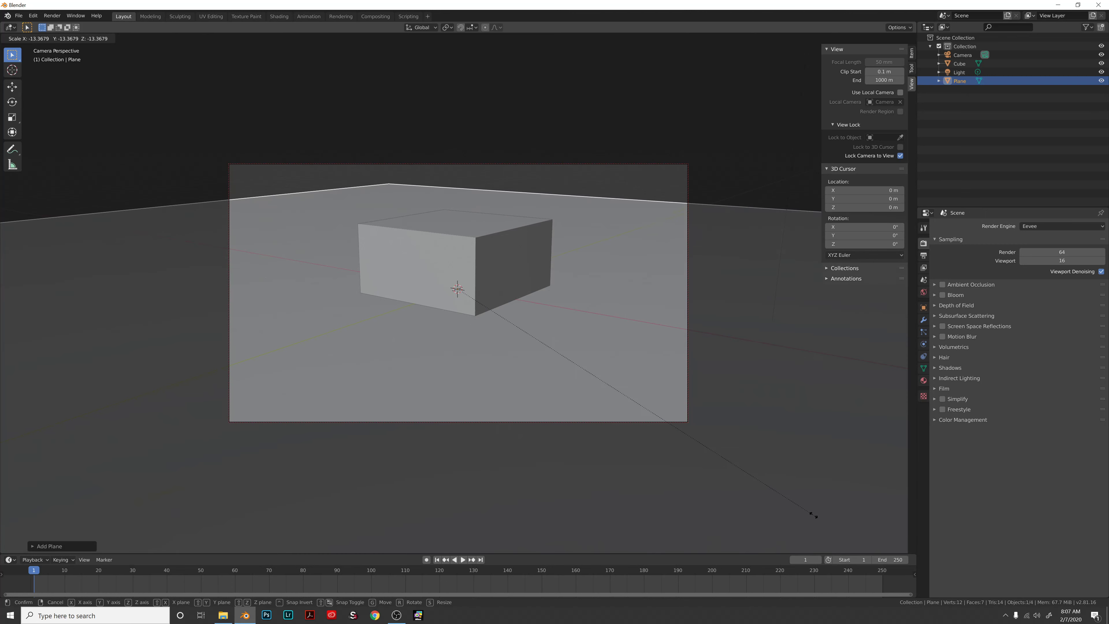
left_click(813, 515)
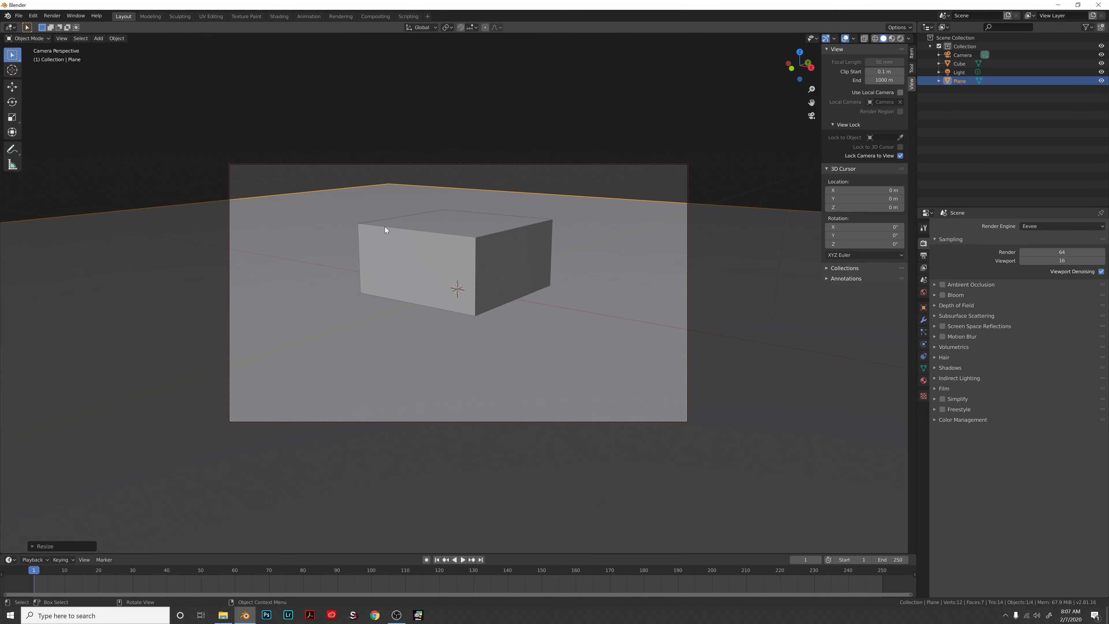
- Move the plane down about 0.93 m along the Z axis to the cube's base, and select the cube
key("g")
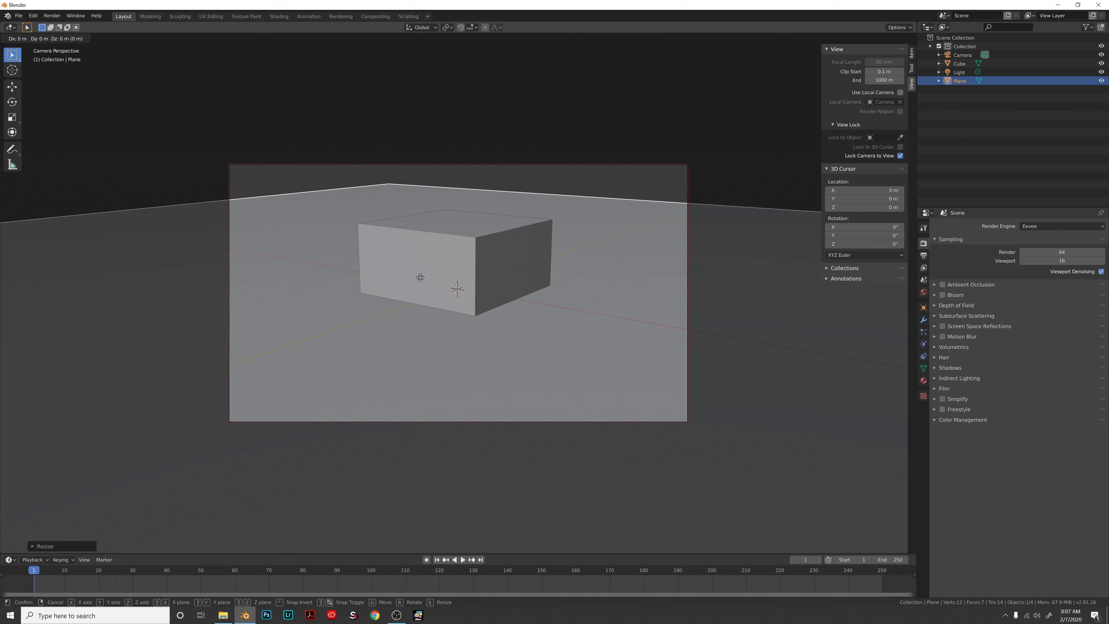
key("z")
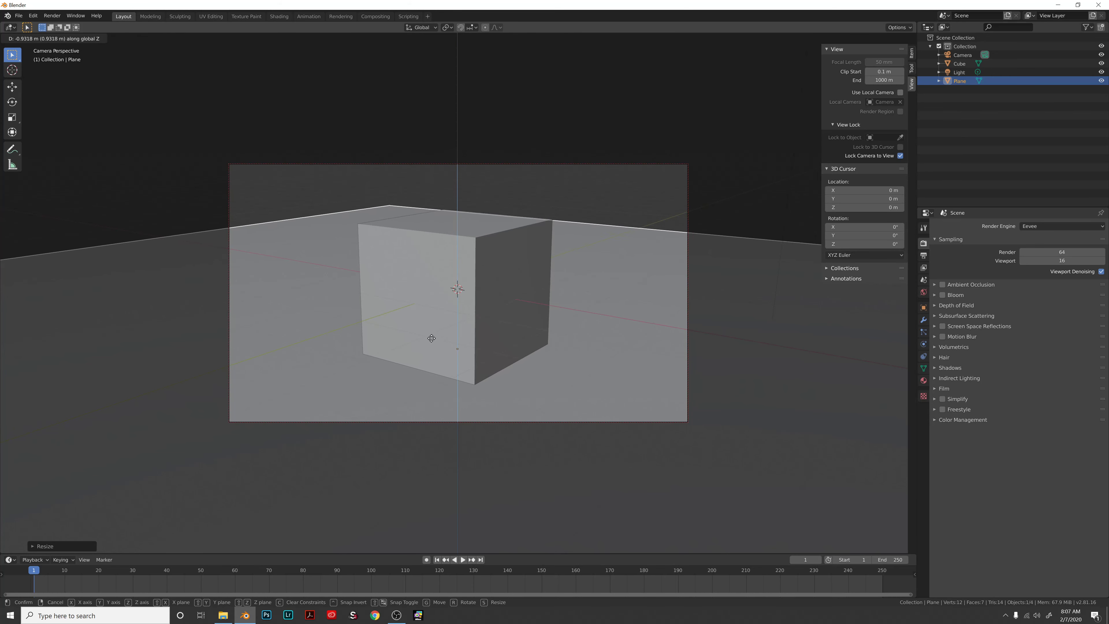
left_click(432, 340)
middle_click_drag(506, 319, 493, 321)
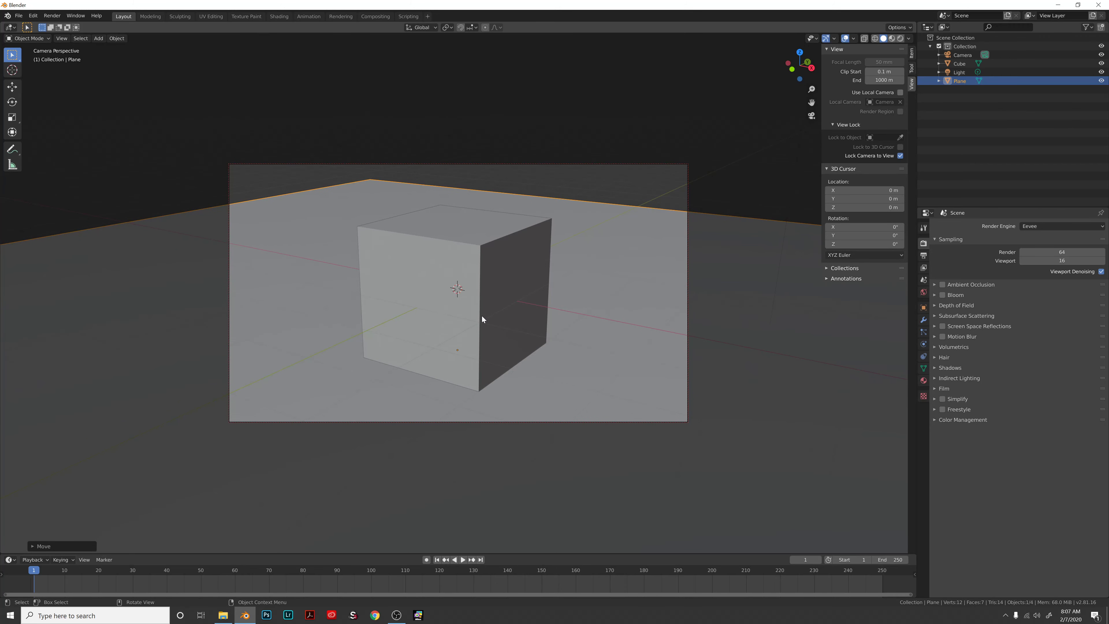
left_click(480, 318)
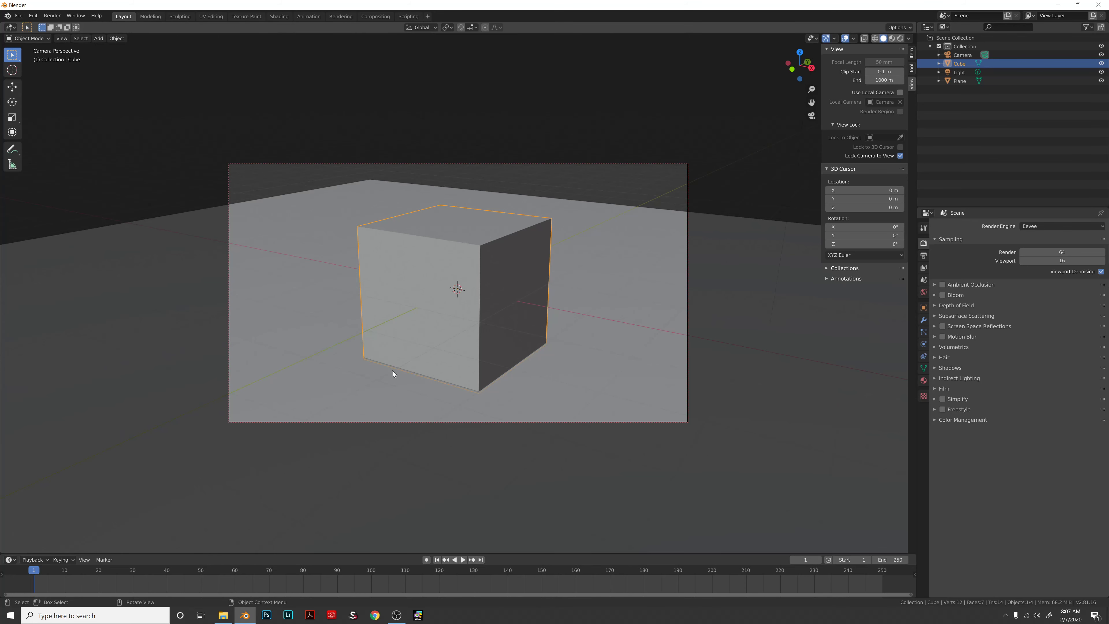
- Preview the scene in Wireframe, Rendered and Material Preview shading, ending with the viewport in Rendered shading
key("z")
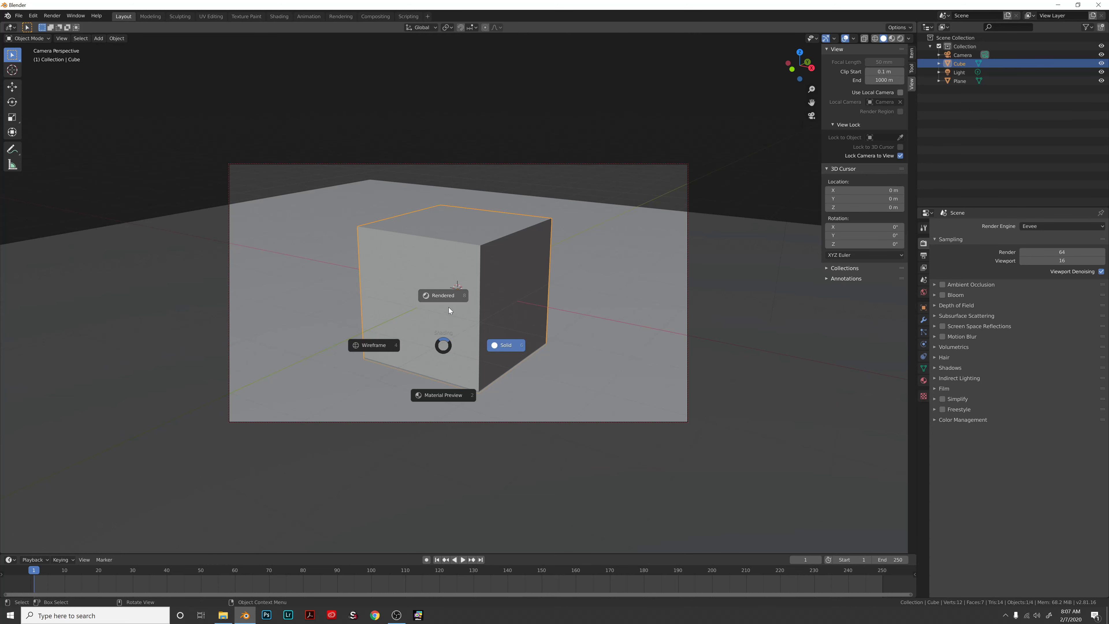
left_click(375, 345)
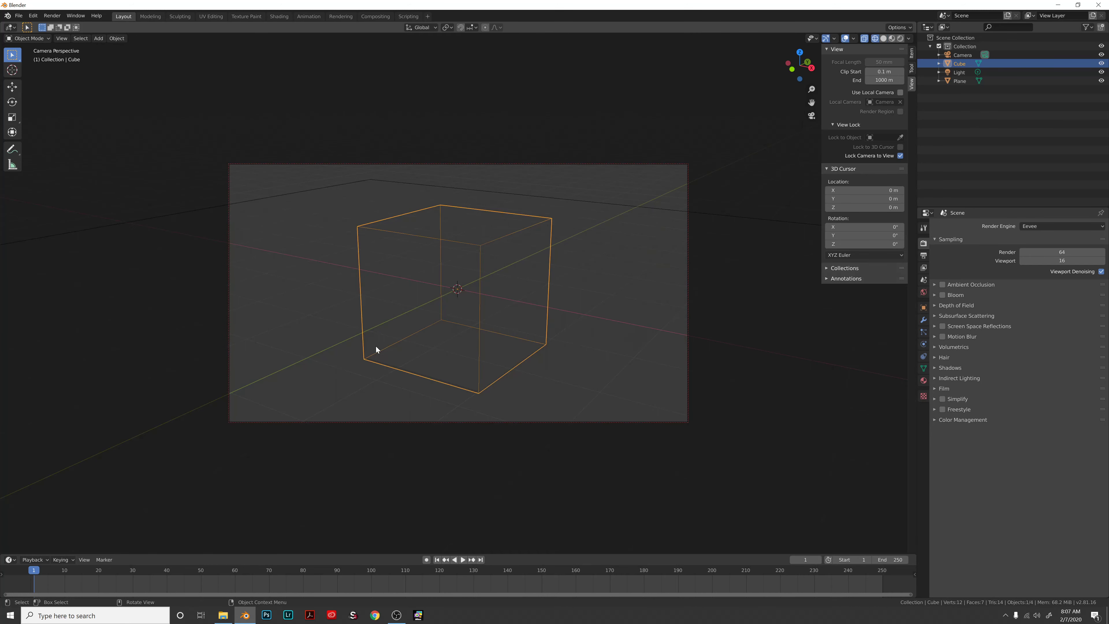
key("z")
left_click(456, 316)
key("z")
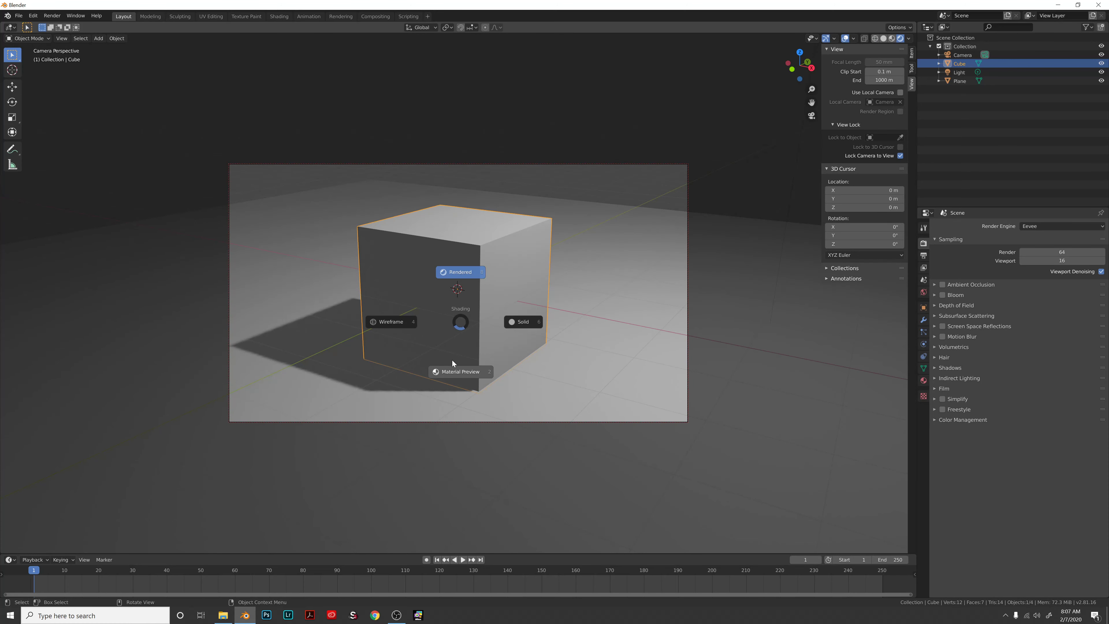
left_click(458, 371)
key("z")
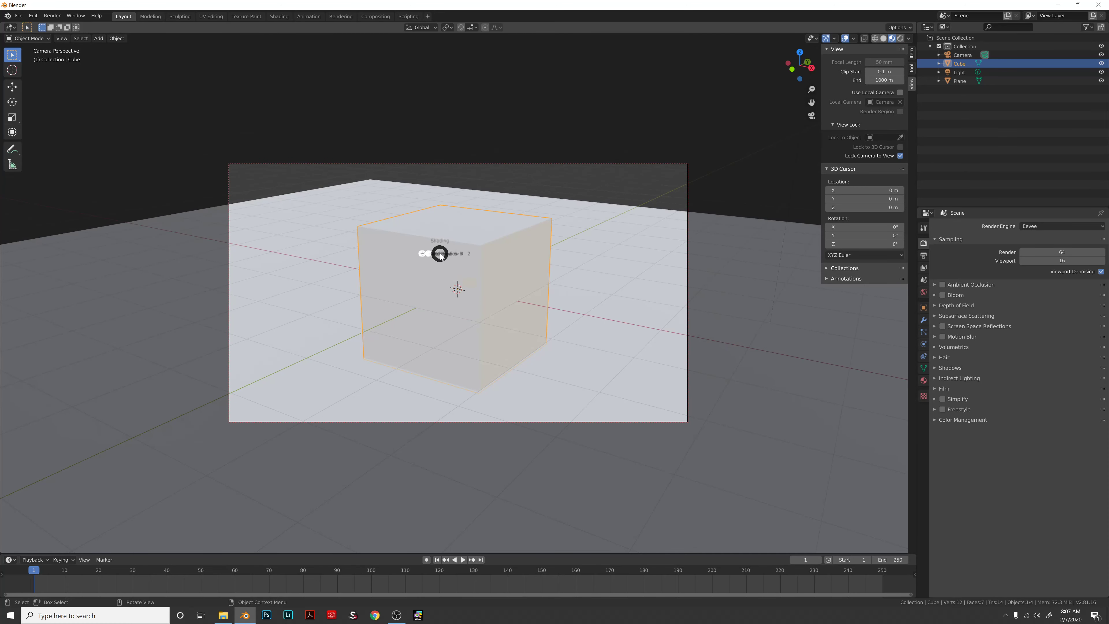
left_click(442, 242)
key("z")
left_click(443, 184)
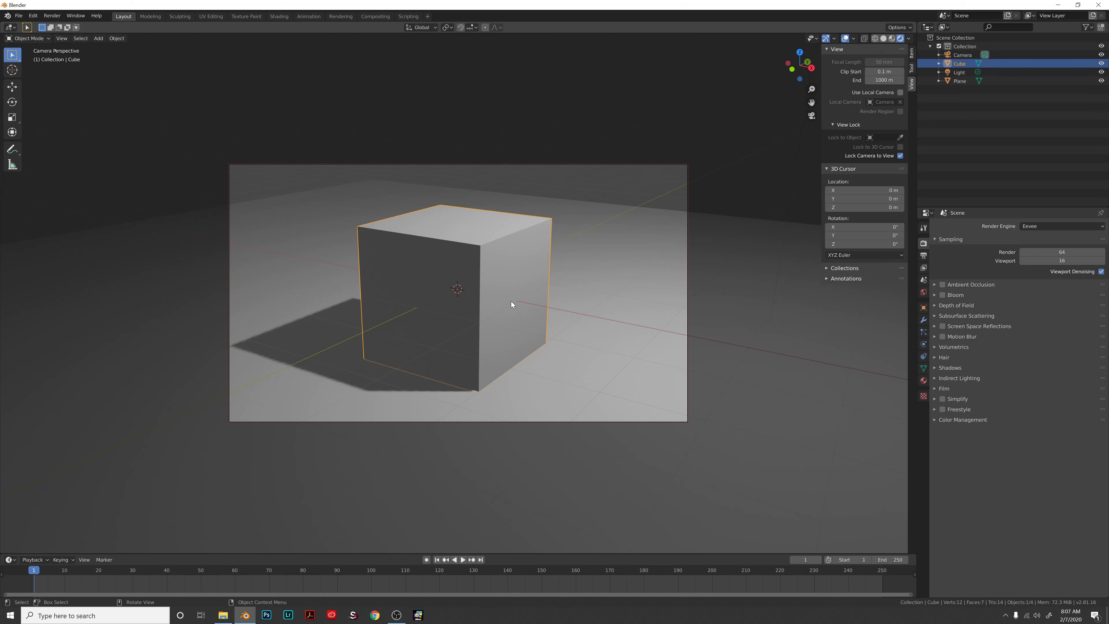
- Orbit the camera slightly around the cube, render a still image with Eevee and close the result
middle_click_drag(511, 301, 512, 307)
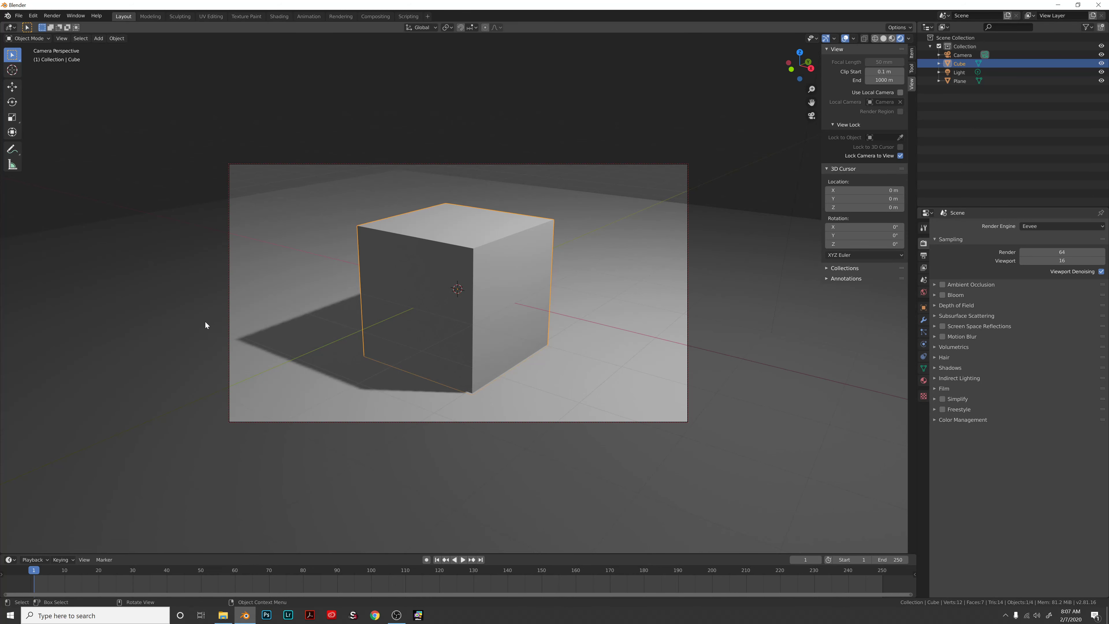
key("F12")
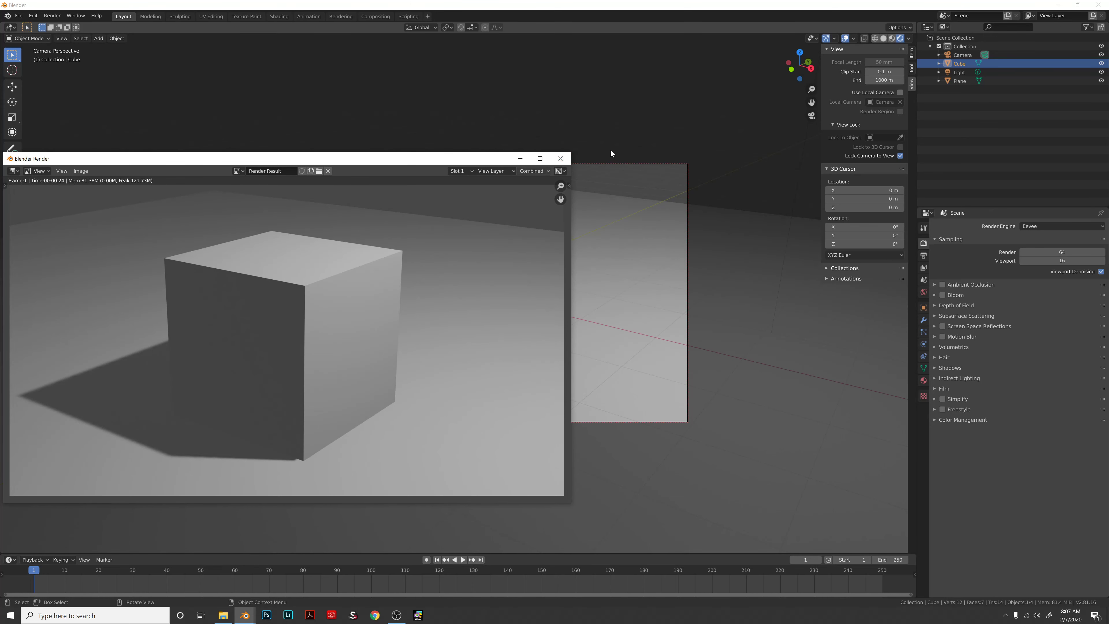
left_click(561, 158)
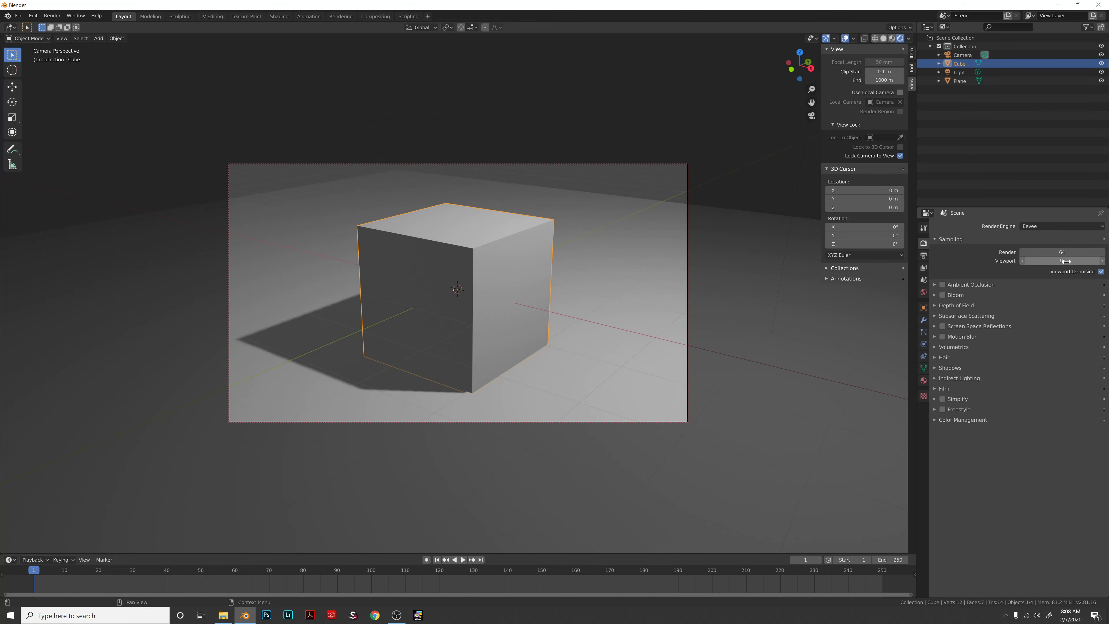
- Switch the render engine to Cycles and orbit the camera so both front sides of the cube show about equally
left_click_drag(1050, 262, 1050, 262)
left_click(1030, 226)
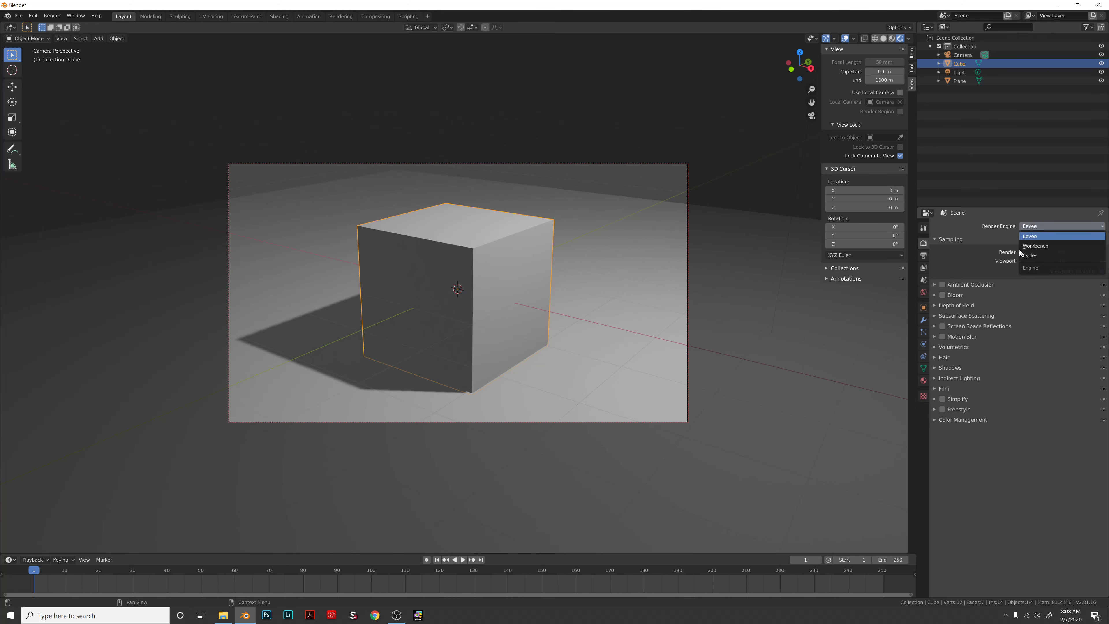
left_click(1040, 255)
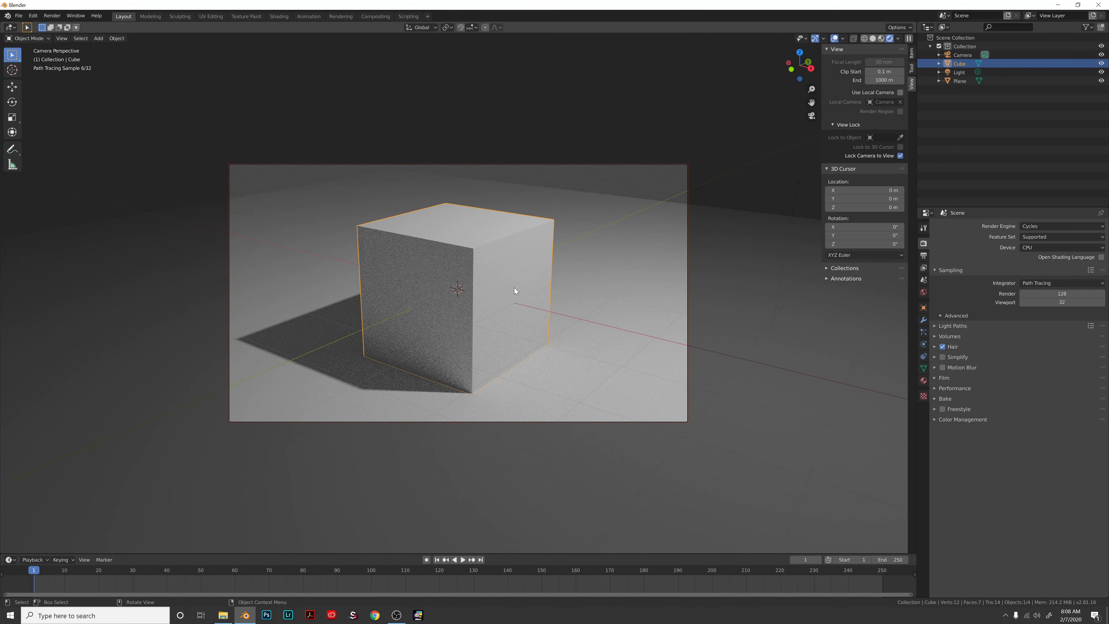
mouse_move(513, 289)
middle_mouse_down()
mouse_move(506, 295)
mouse_move(511, 279)
mouse_move(525, 281)
mouse_move(510, 292)
mouse_move(523, 298)
middle_mouse_up()
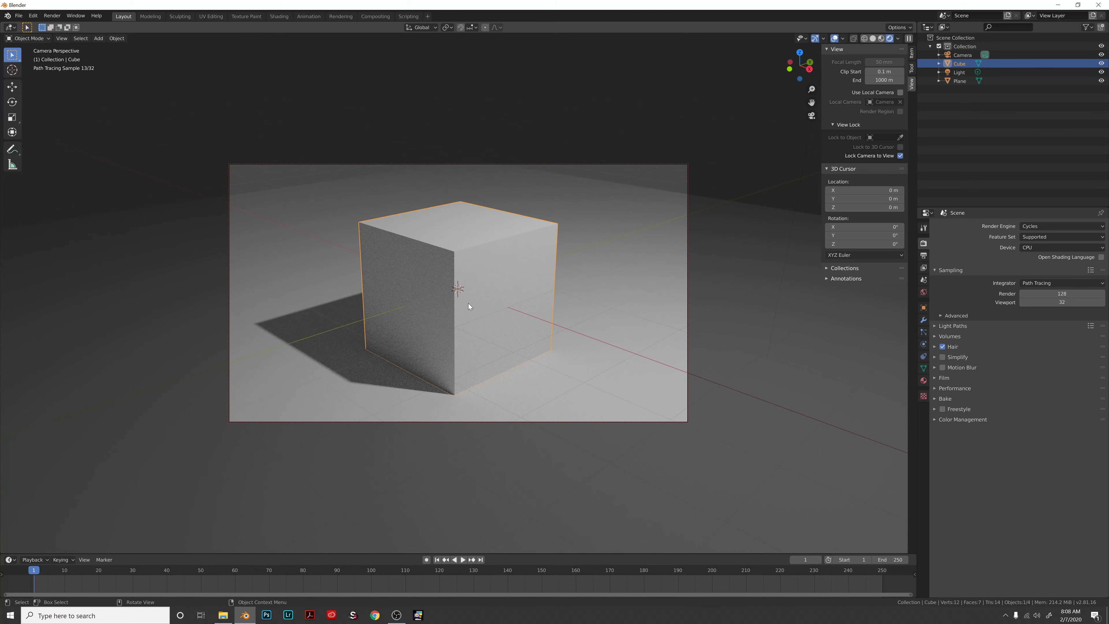
middle_click_drag(469, 305, 471, 306)
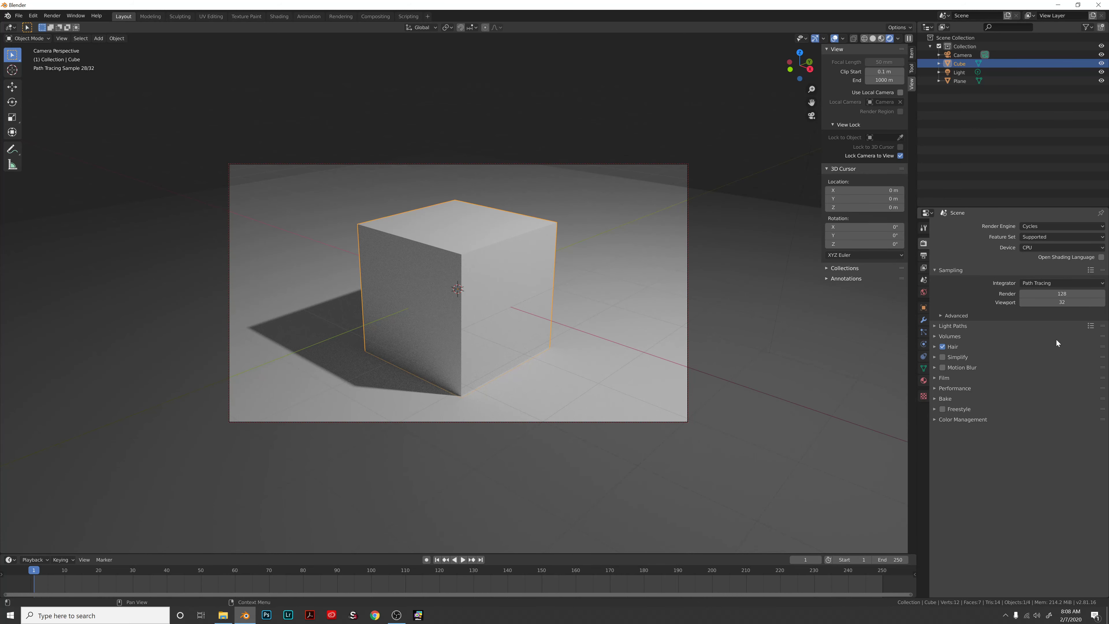
- Render a still image with Cycles on the CPU and close the result
left_click(1033, 248)
key("F12")
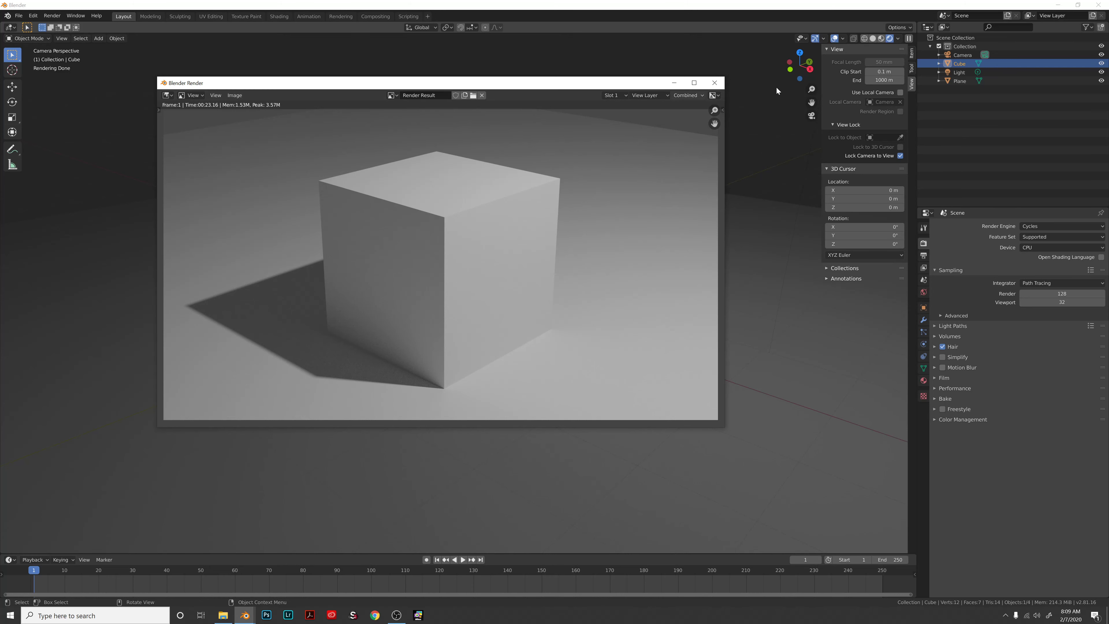
left_click(715, 83)
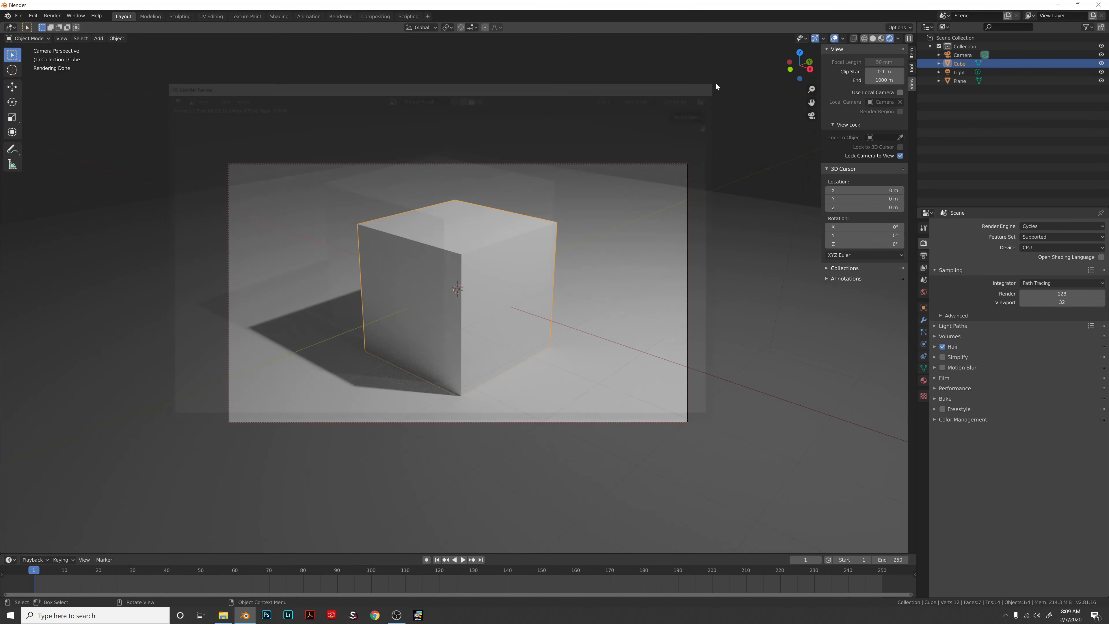
- Set the Cycles device to GPU Compute, render a still image and close the result
left_click(1024, 247)
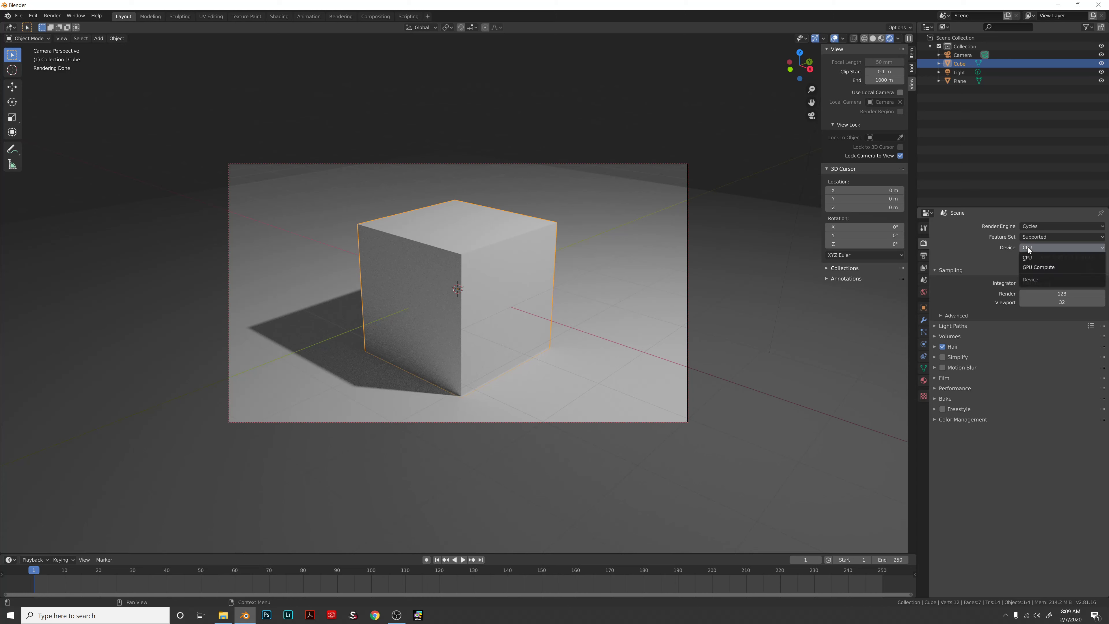
left_click(1030, 267)
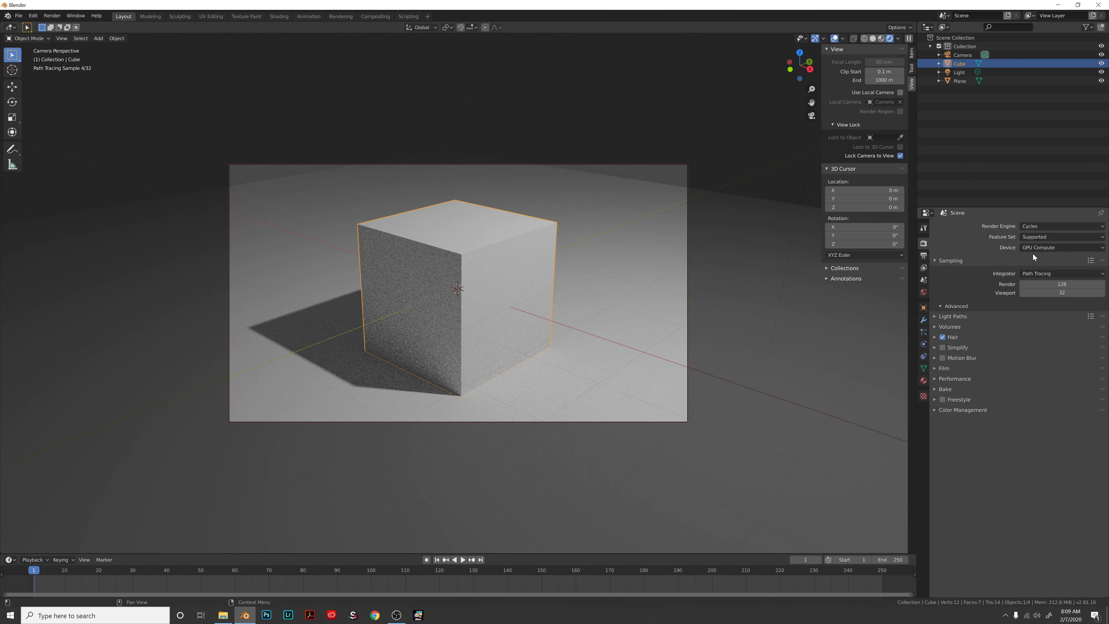
key("F12")
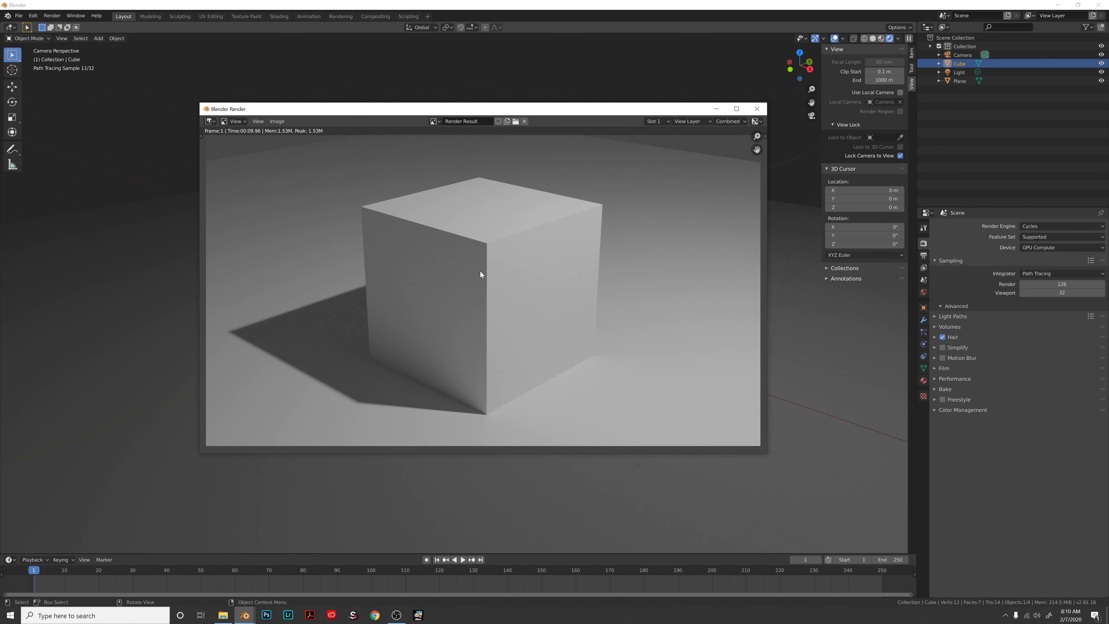
left_click(757, 110)
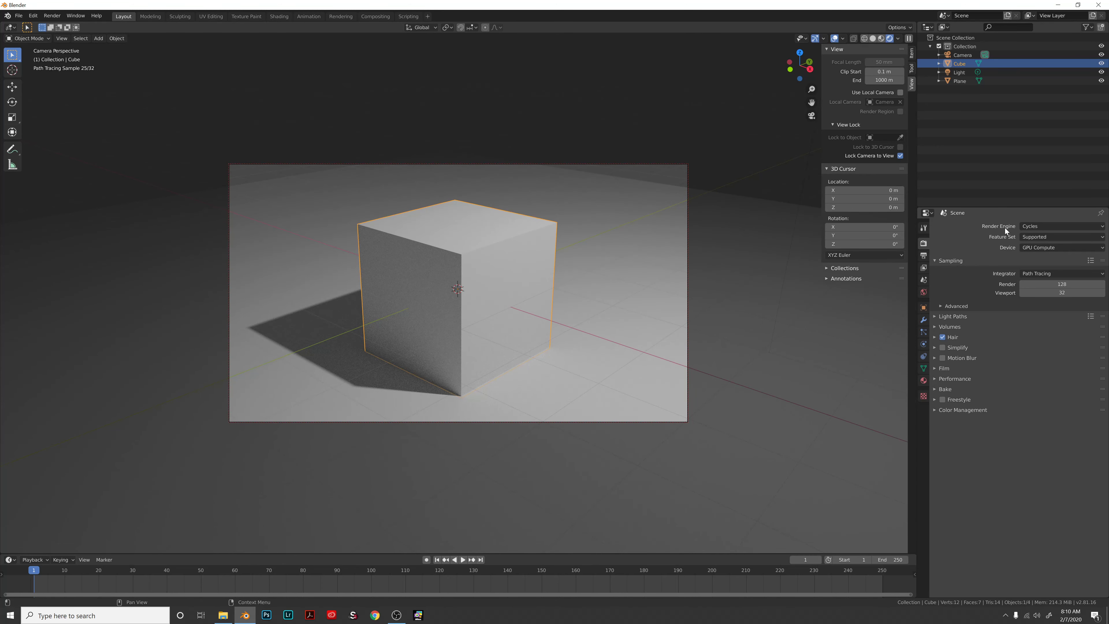
- Set the Cycles render samples to 64, render a still image and close the result
left_click(1063, 284)
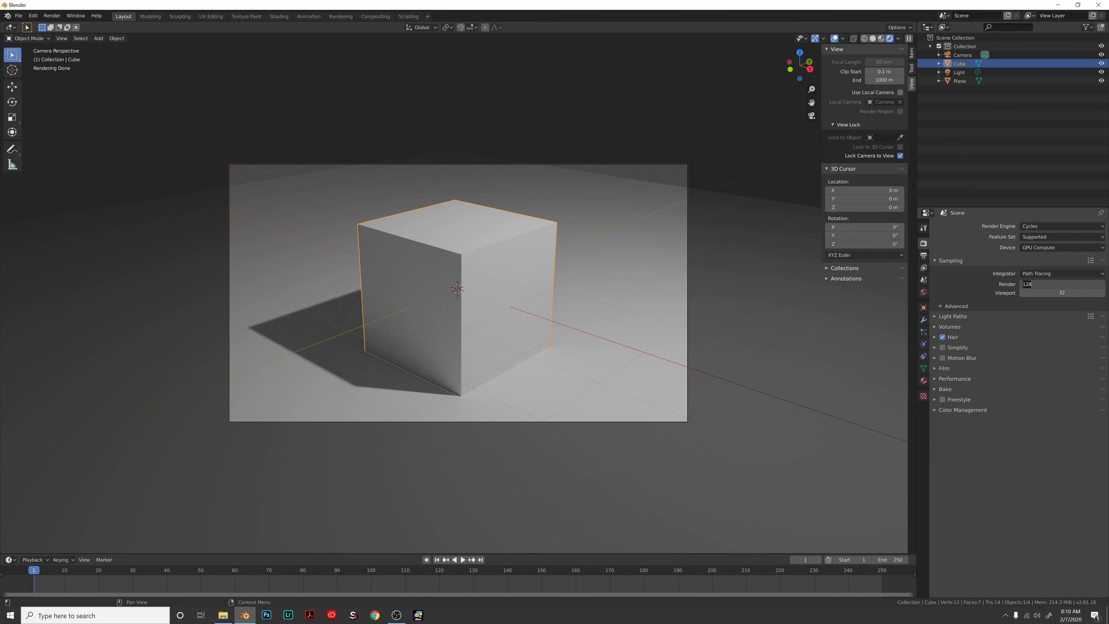
type("64")
key("Tab")
key("Return")
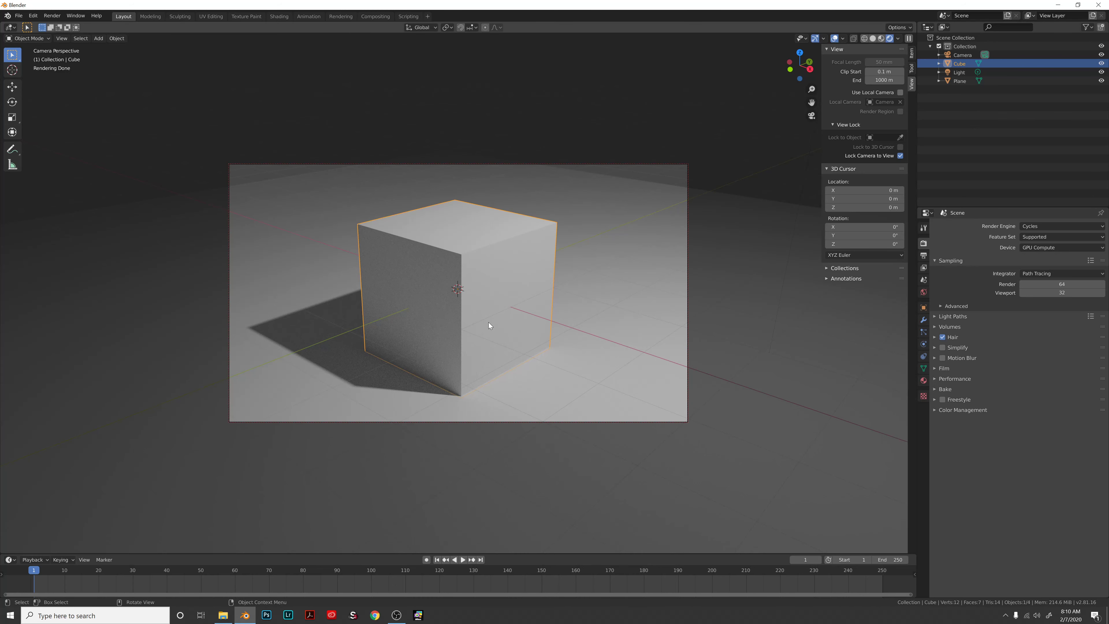
key("F12")
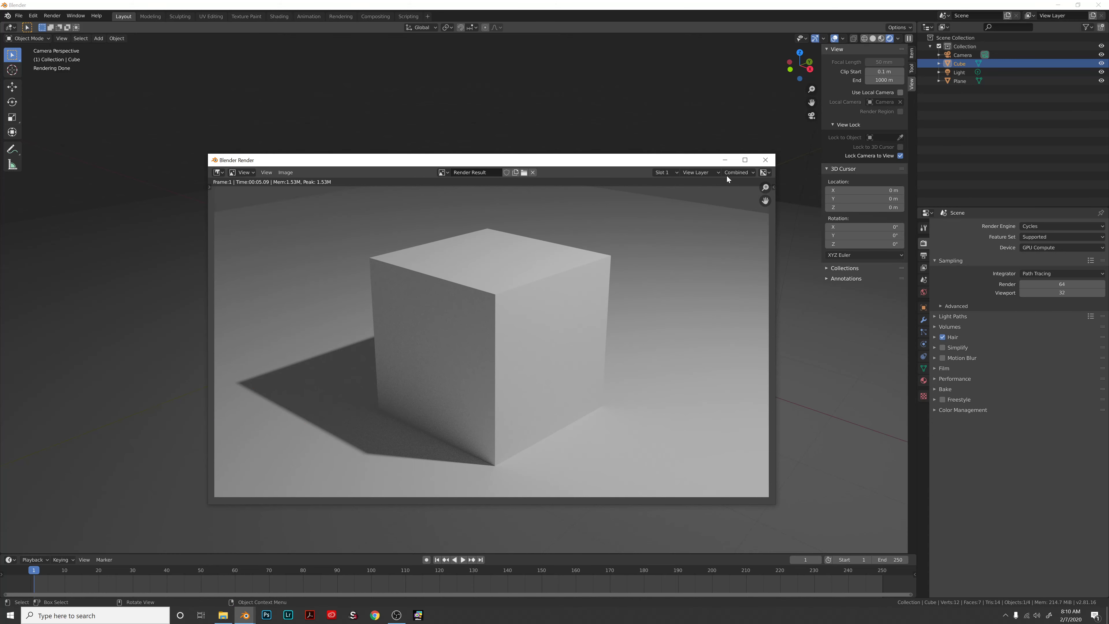
left_click(766, 161)
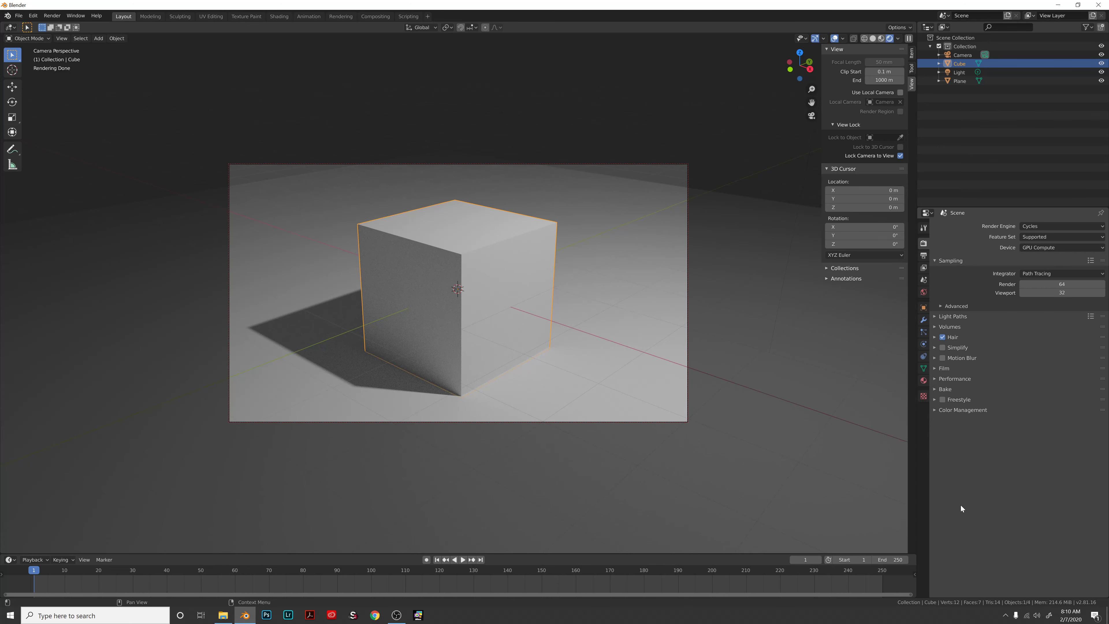
- Set the output resolution to 1000 px in X and 800 px in Y
left_click(924, 256)
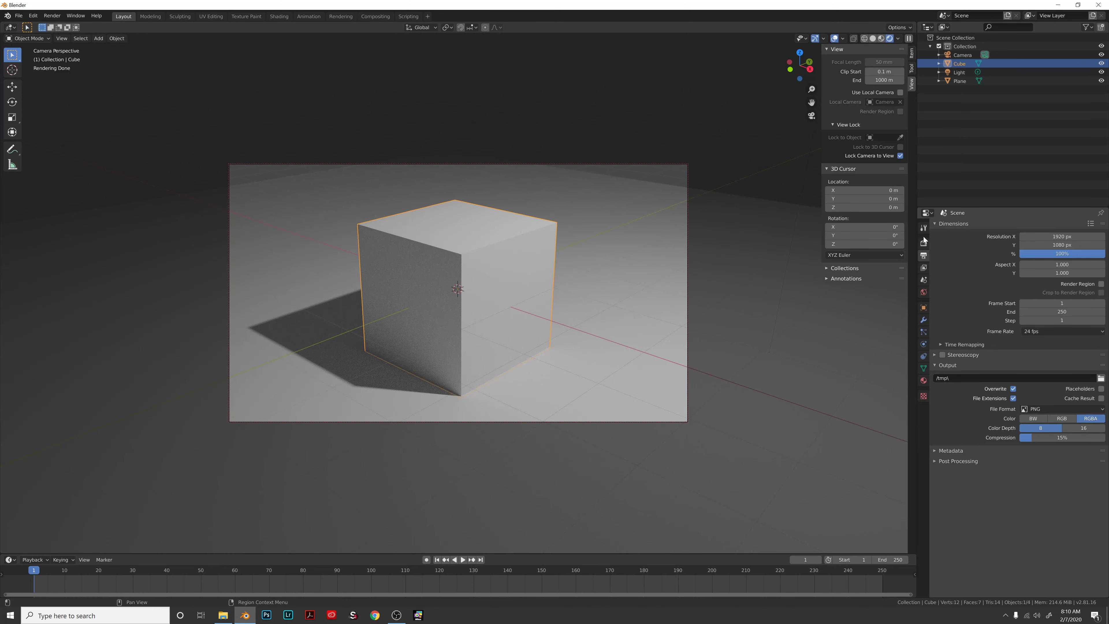
left_click(924, 243)
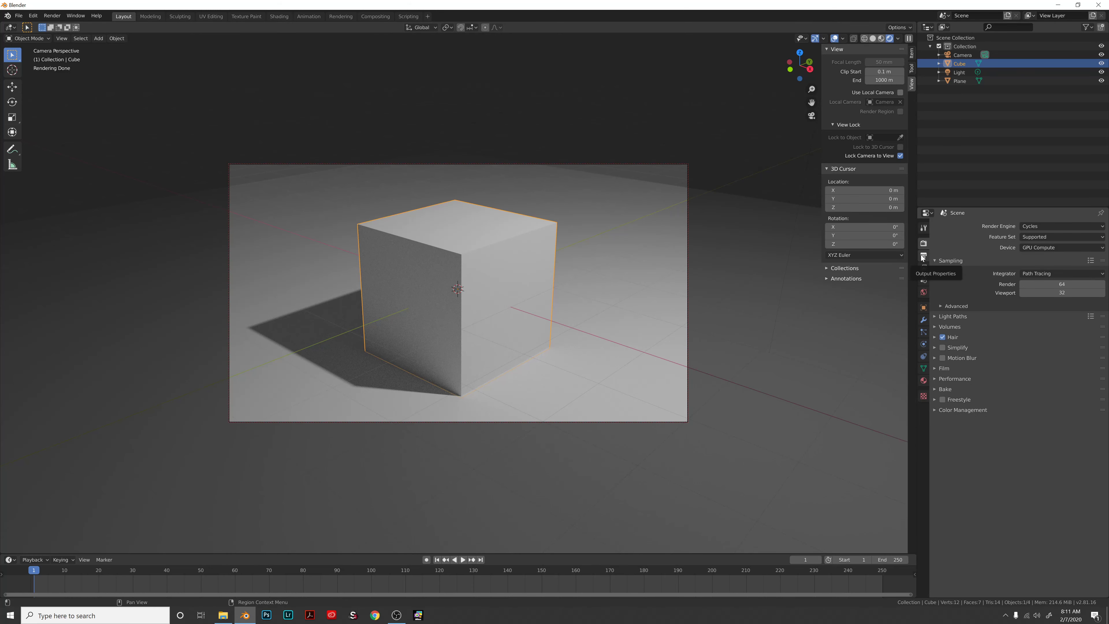
left_click(923, 256)
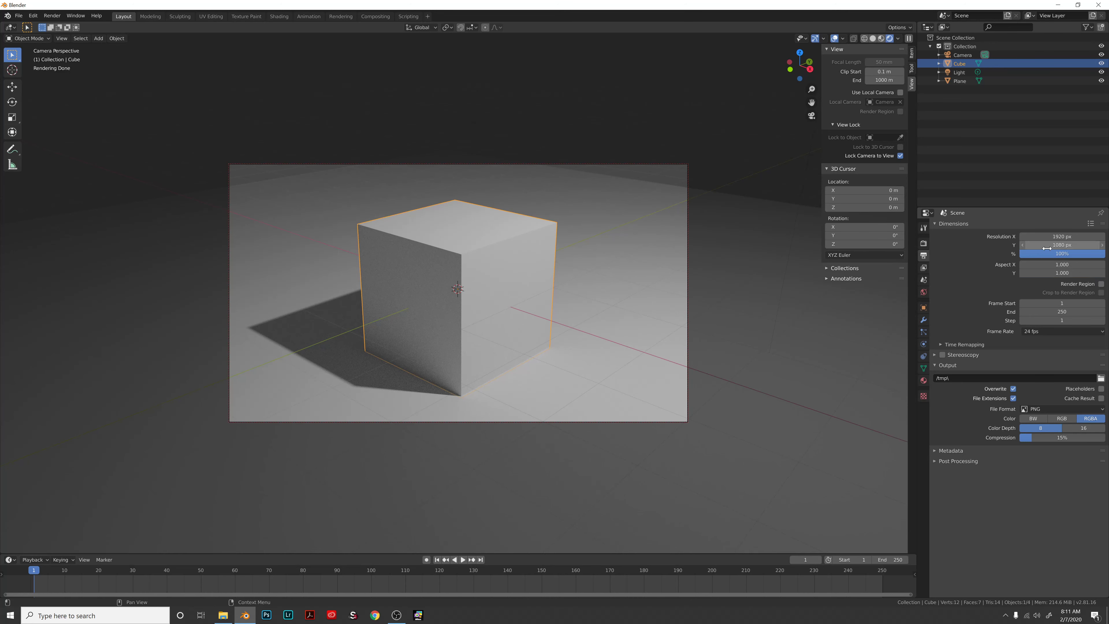
left_click(1046, 236)
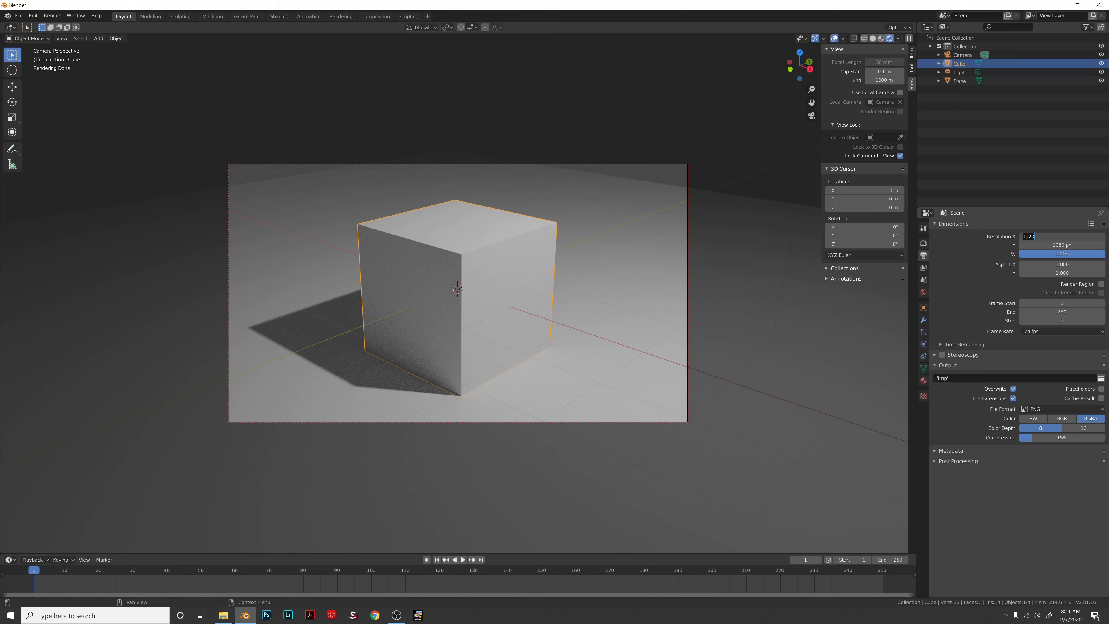
type("1000")
key("Tab")
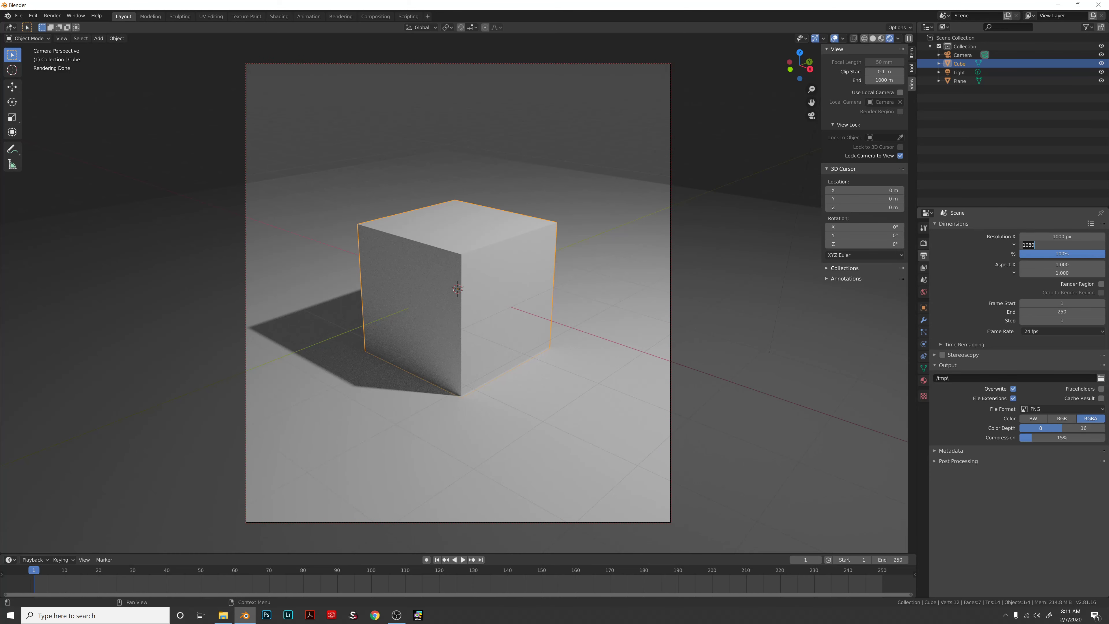
type("8-0-0")
type("00")
key("Tab")
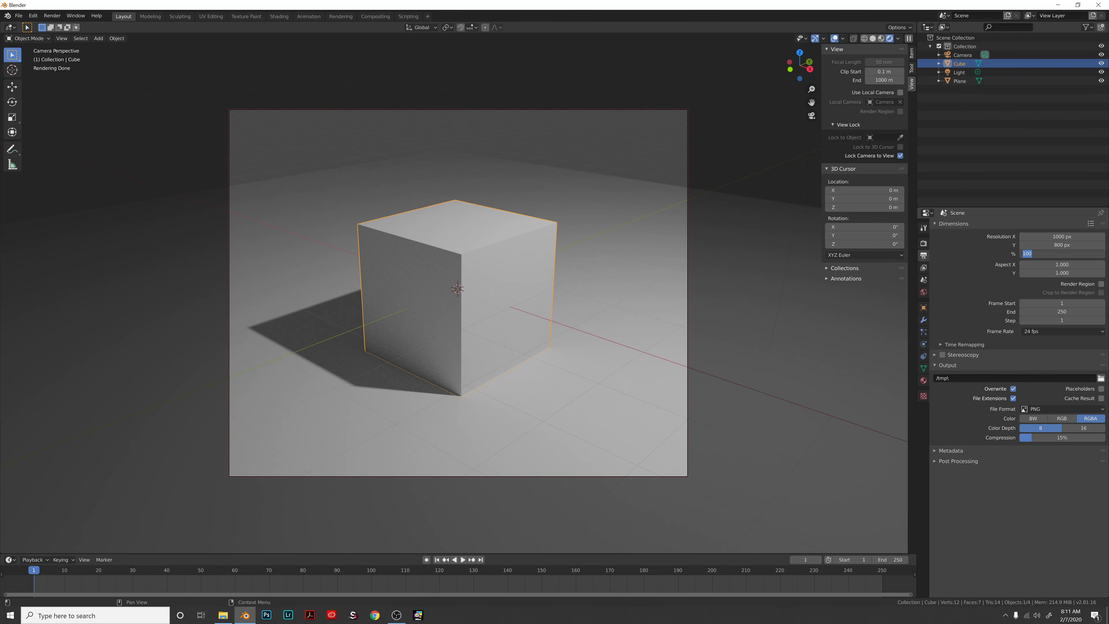
- Set the Y resolution to 1000 px for a square image and move the camera closer to the cube
key("shift+Tab")
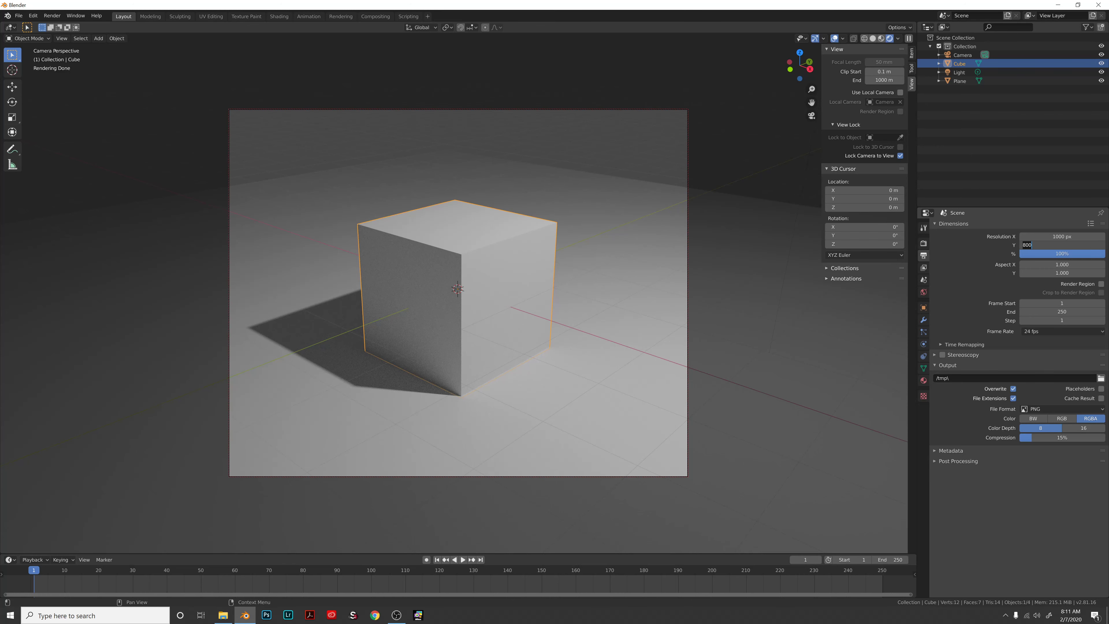
type("1000")
key("Tab")
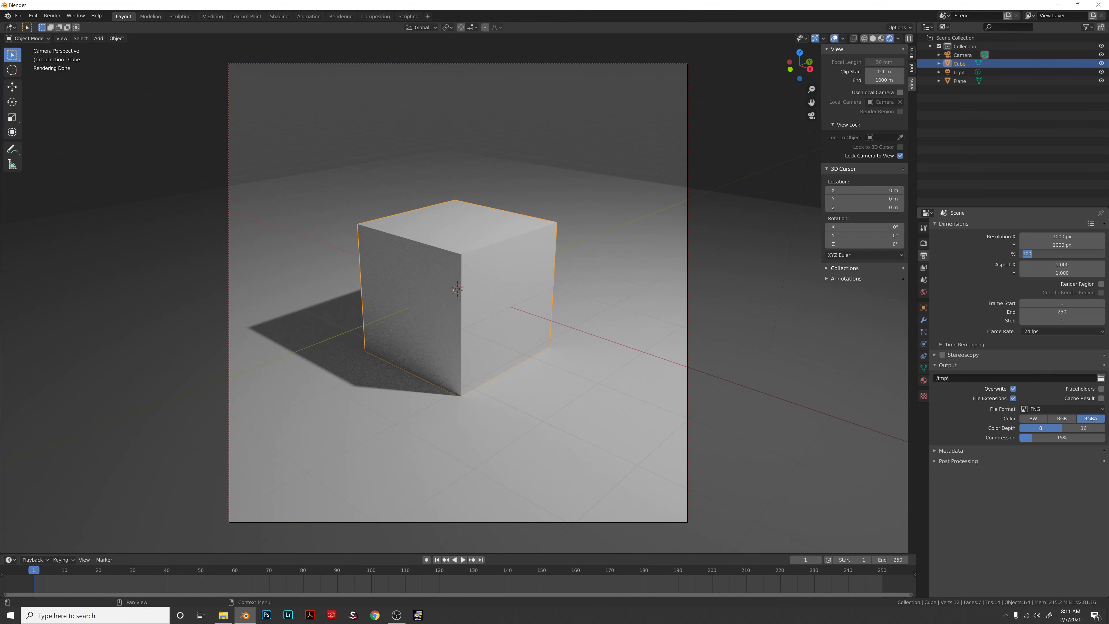
key("Return")
scroll(489, 323, "up", 2)
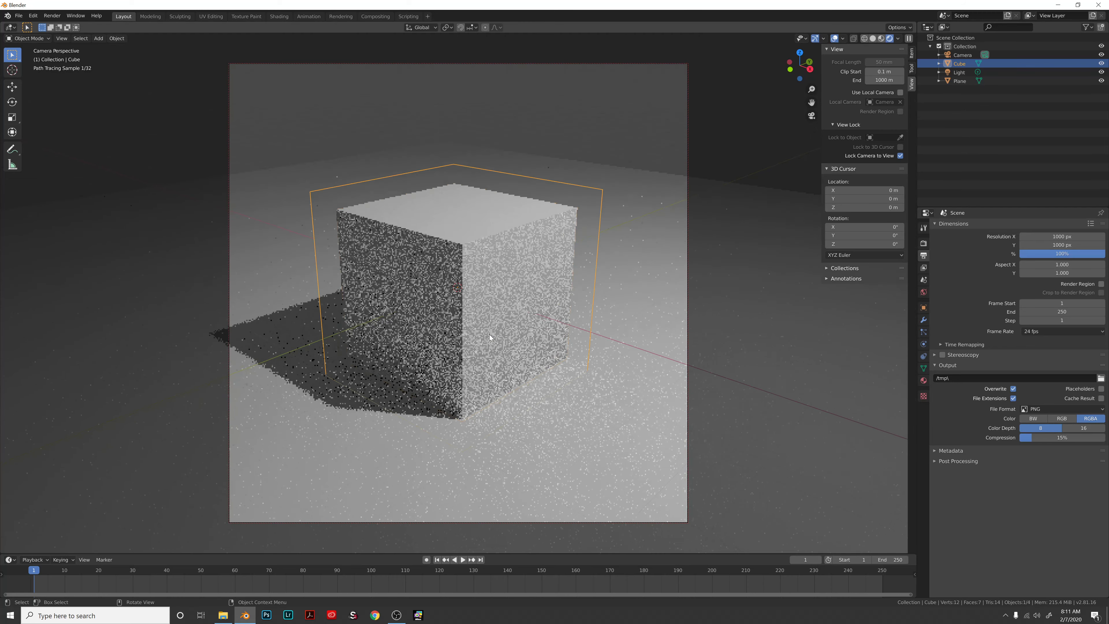
- Set the resolution percentage to 50% and render a still image of the cube
left_click(1053, 256)
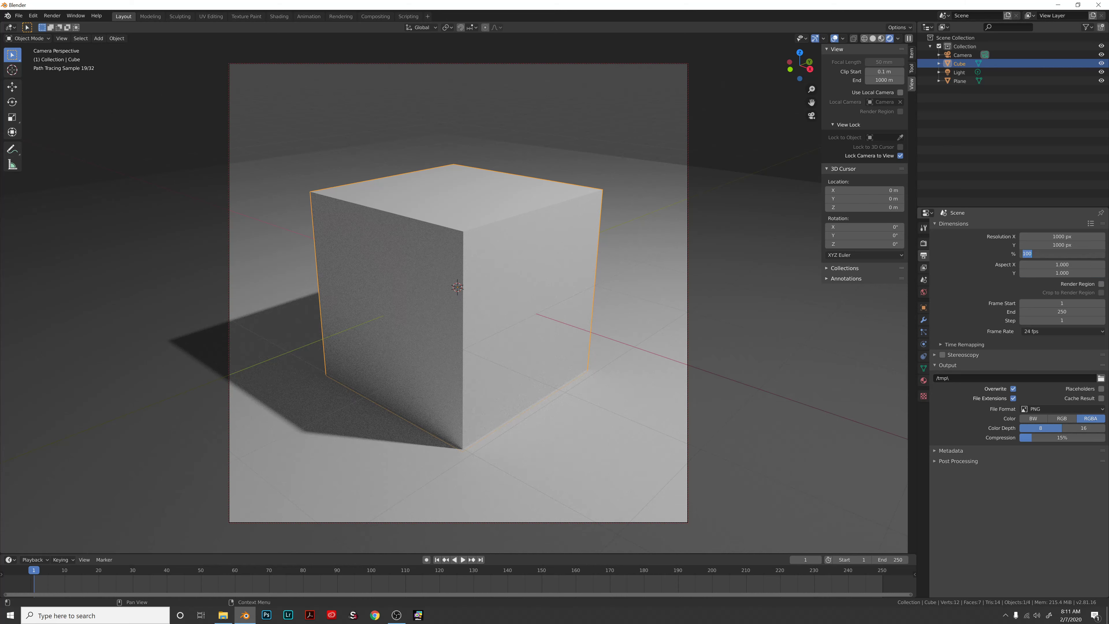
type("50")
key("Tab")
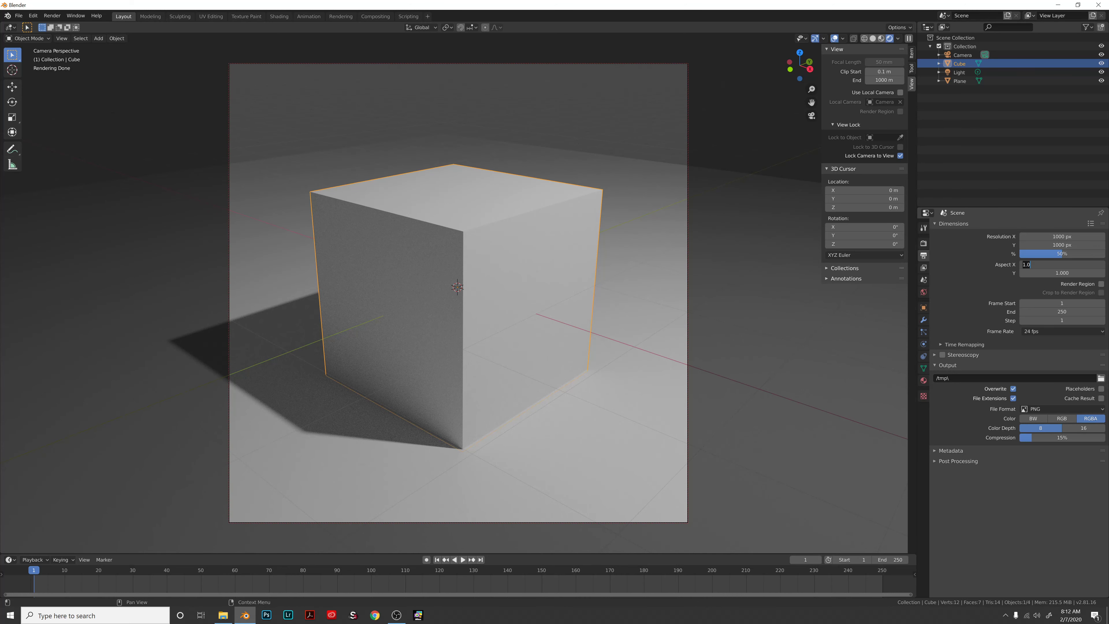
key("Return")
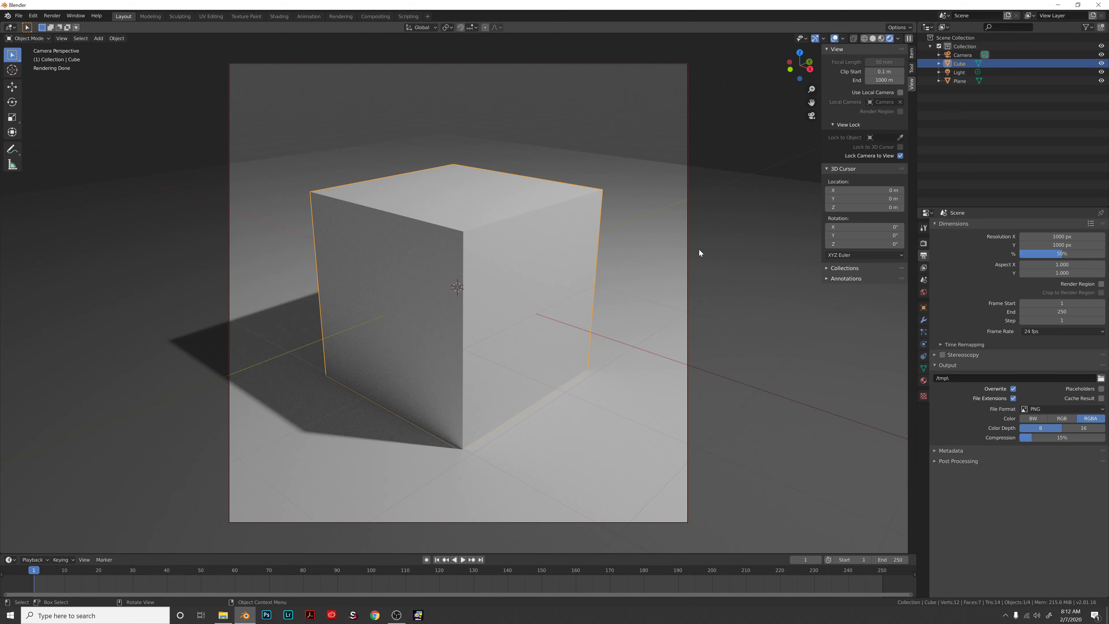
key("F12")
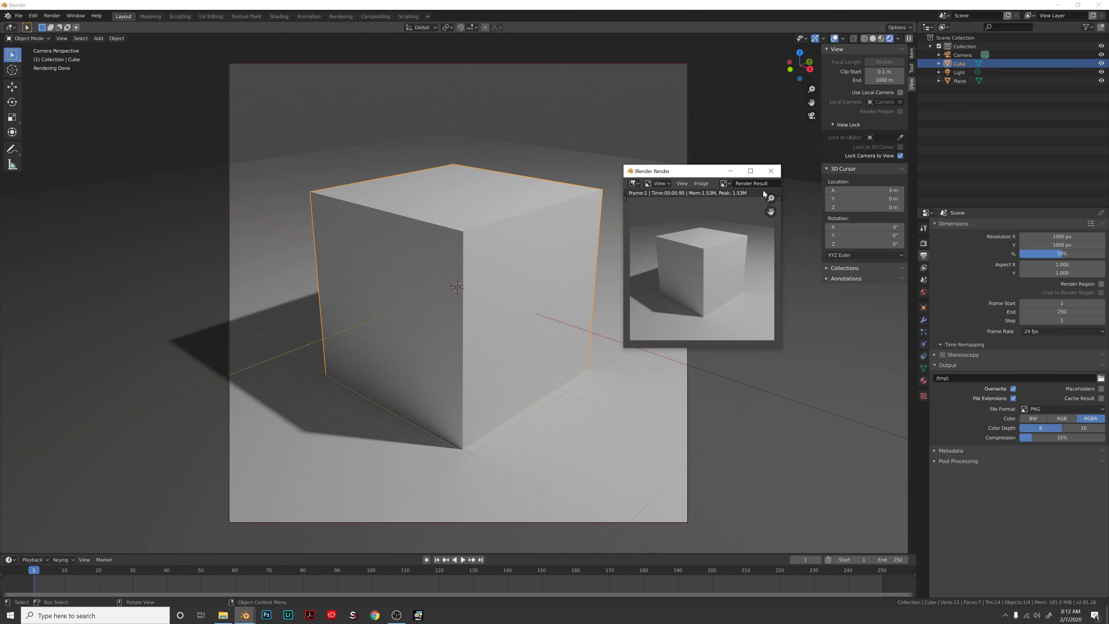
- Close the render result and set the output resolution in X to 1500 px
left_click(776, 171)
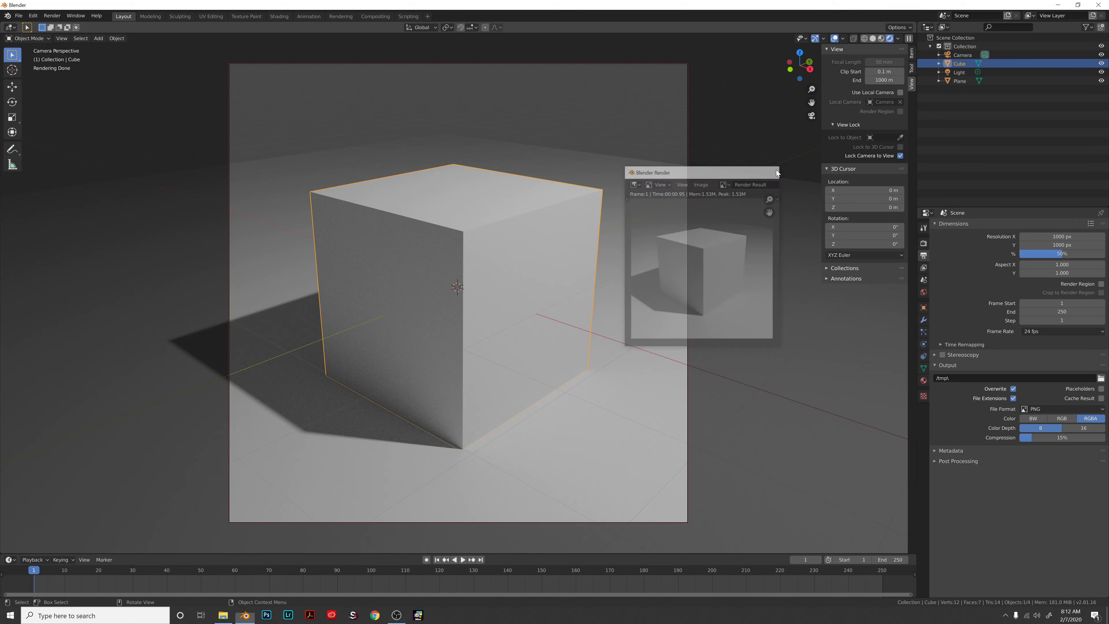
left_click(1062, 237)
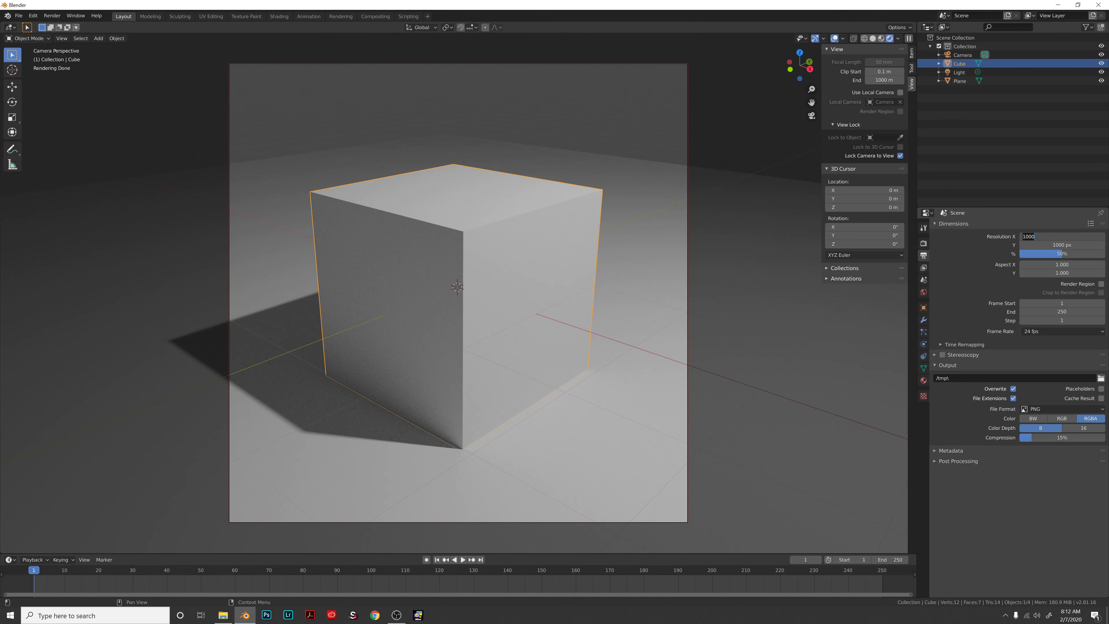
type("1500")
key("Tab")
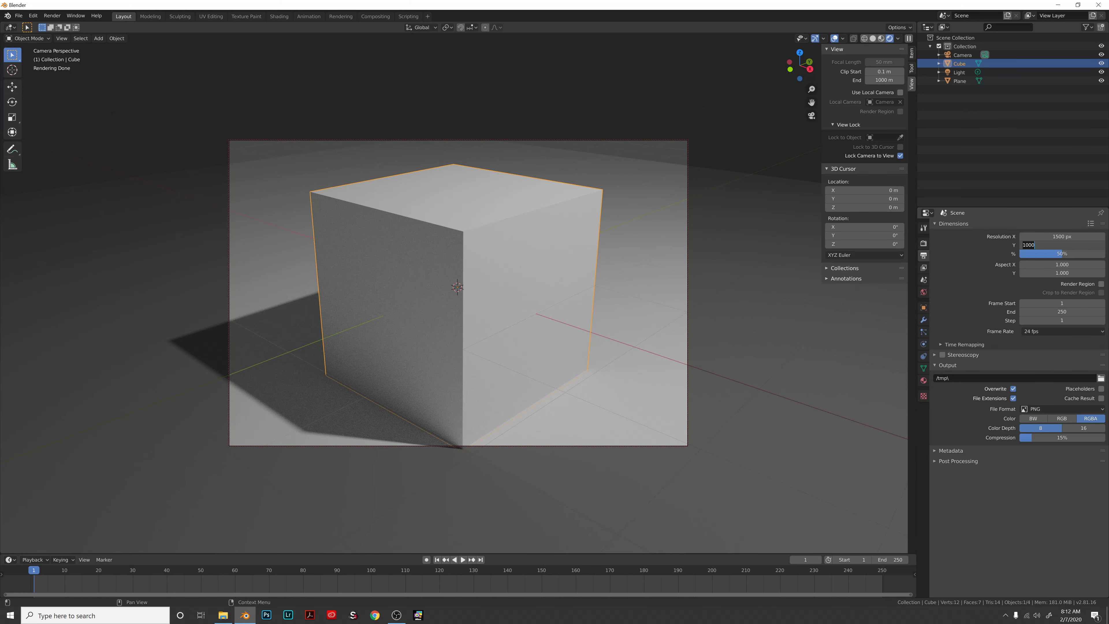
key("Return")
- Reframe the cube in the wider camera view with a closer camera, start a still render and close its window
scroll(507, 278, "down", 2)
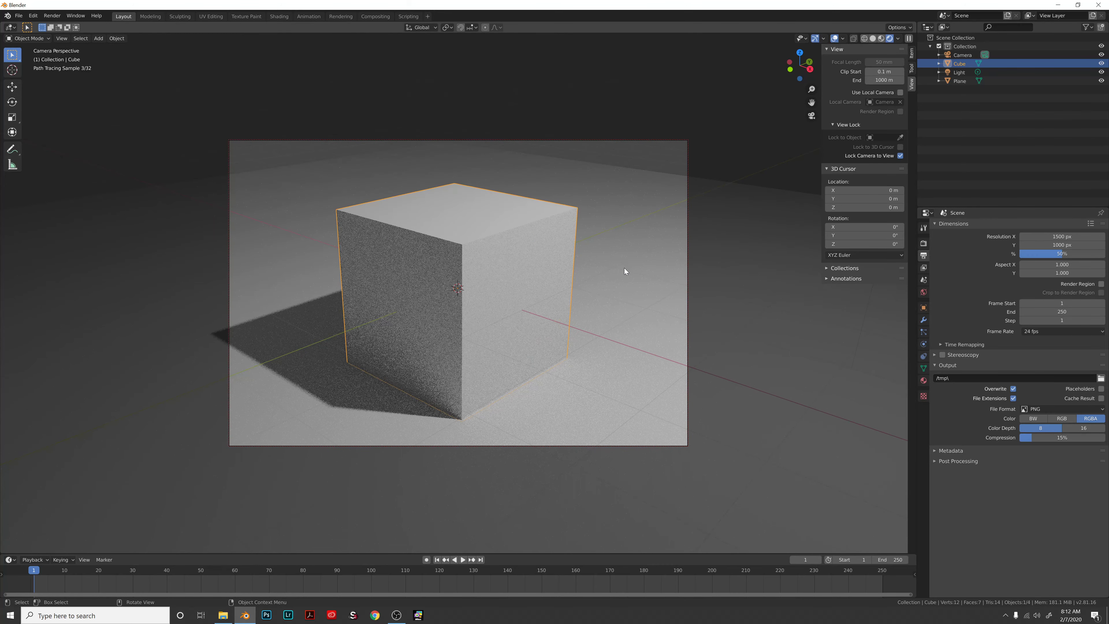
middle_click_drag(624, 267, 639, 251, "shift")
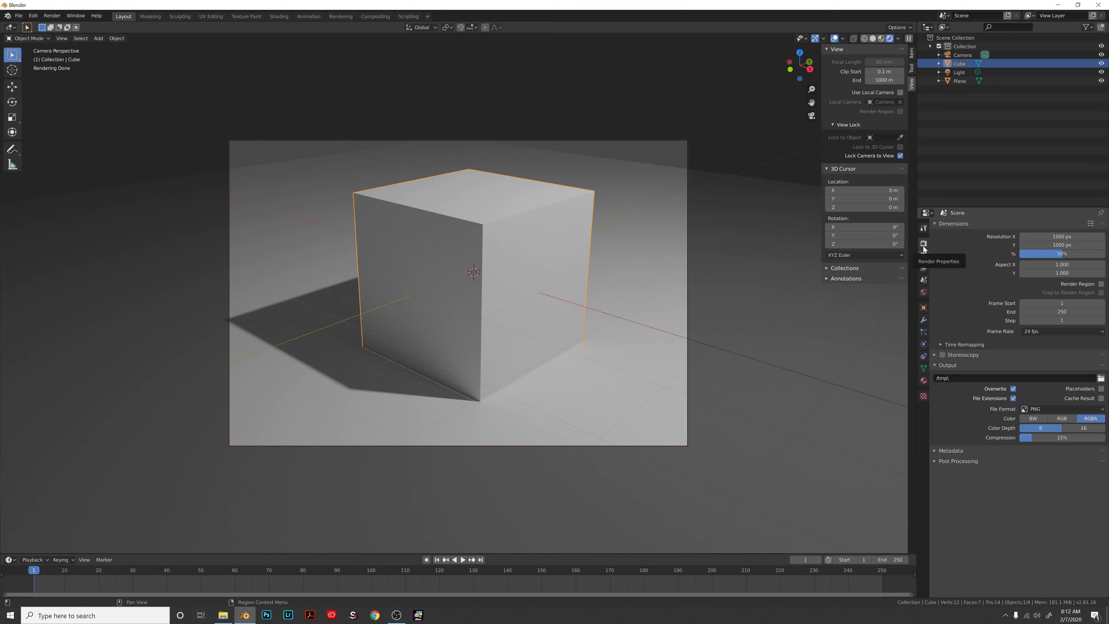
scroll(564, 280, "up", 2)
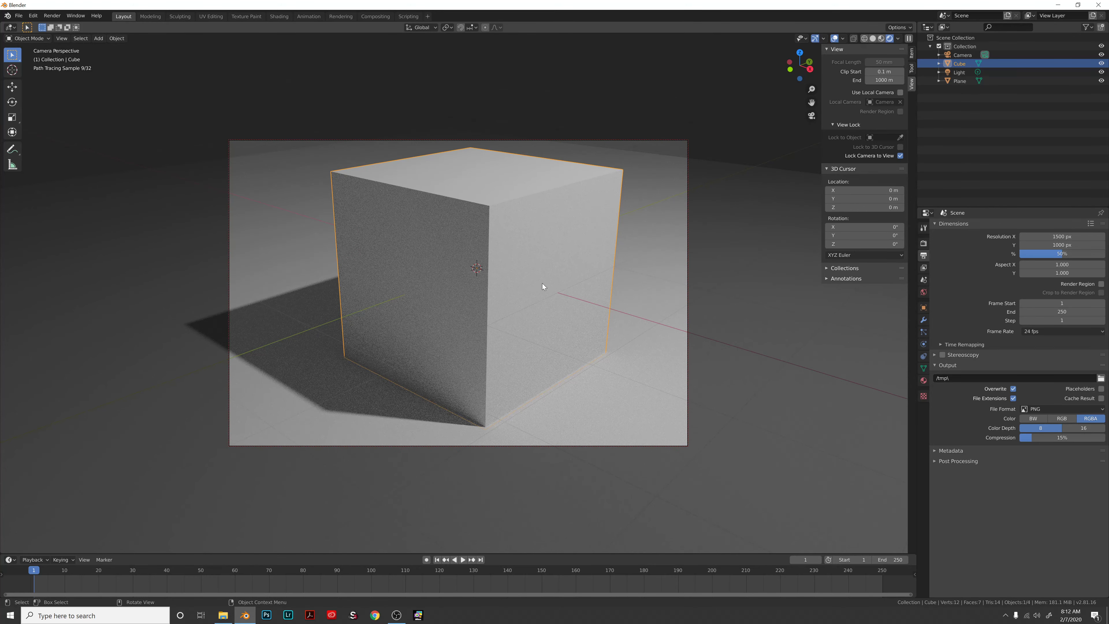
scroll(542, 284, "up", 2)
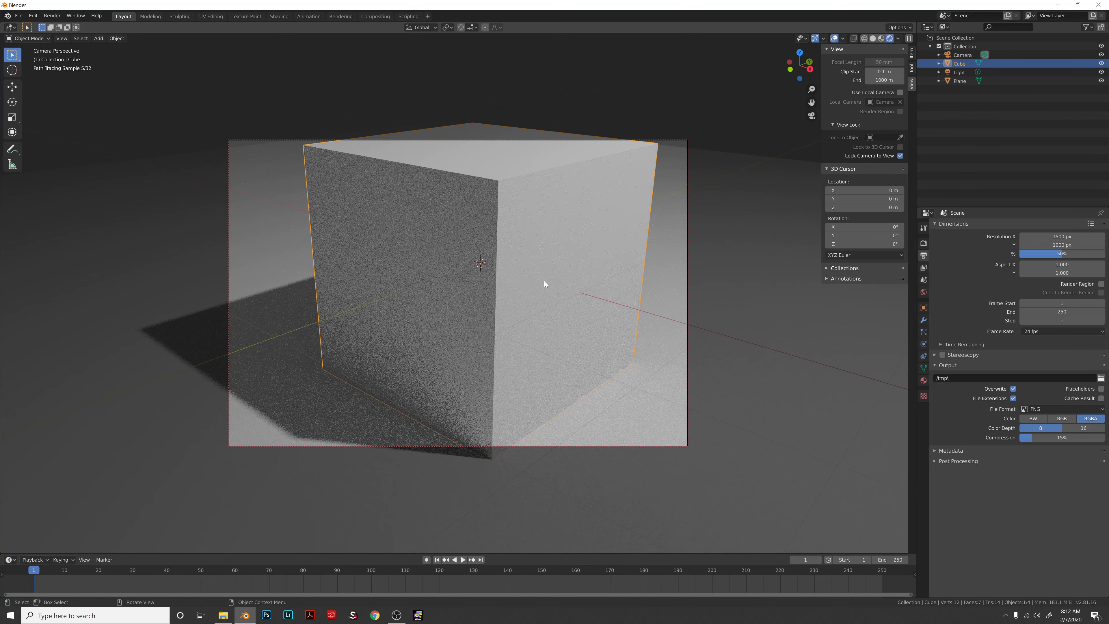
key("F12")
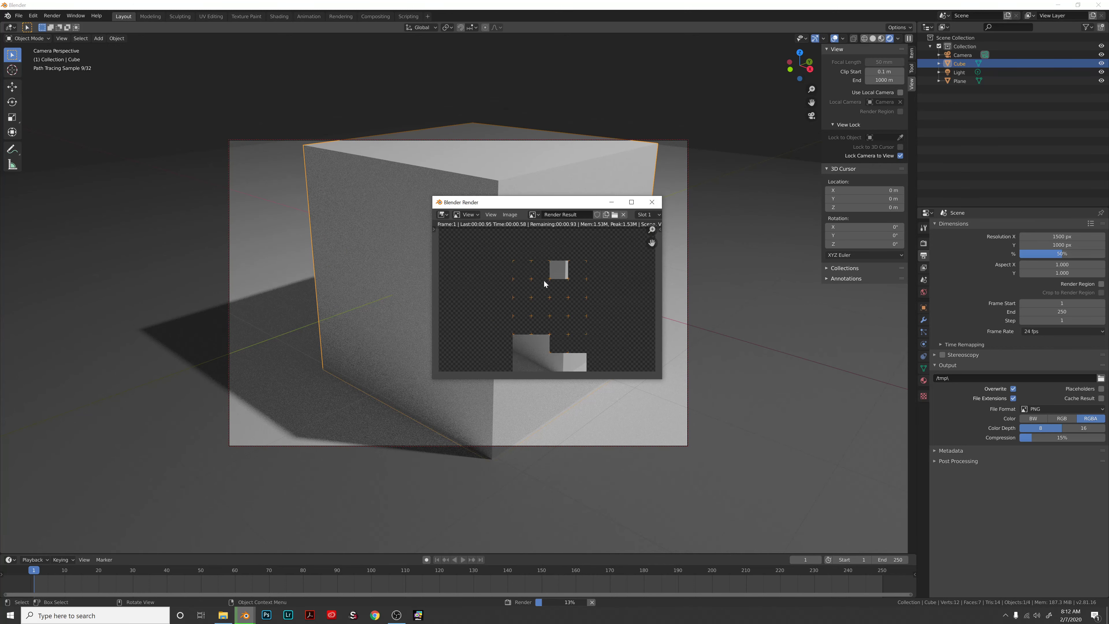
left_click(652, 202)
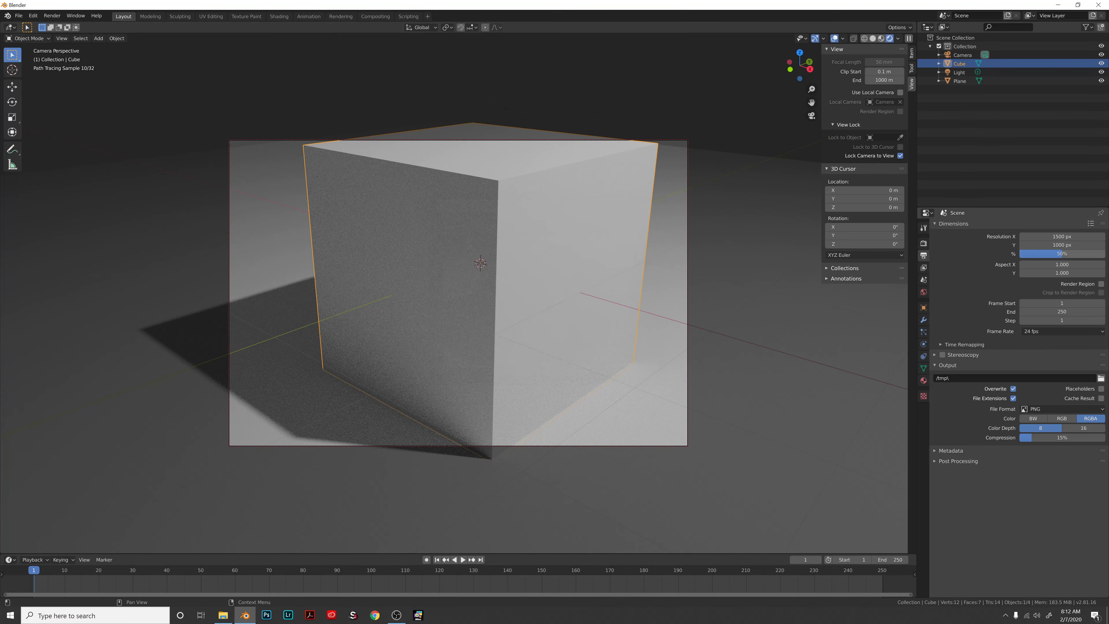
- Set the resolution percentage to 100% and render a still image of the cube
left_click(1100, 256)
type("100")
key("Return")
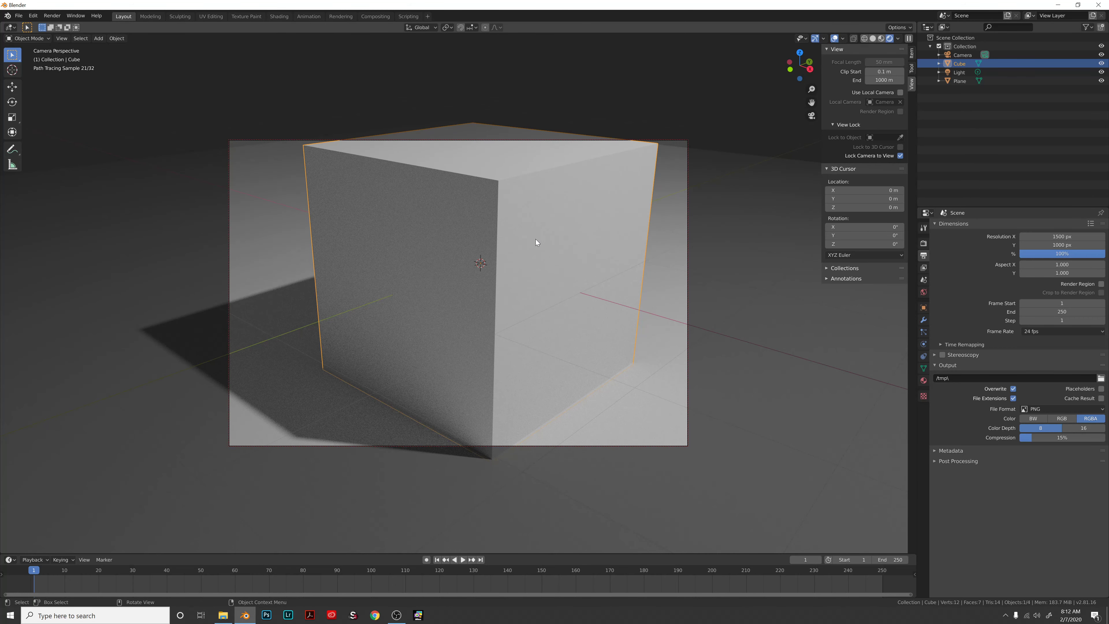
key("F12")
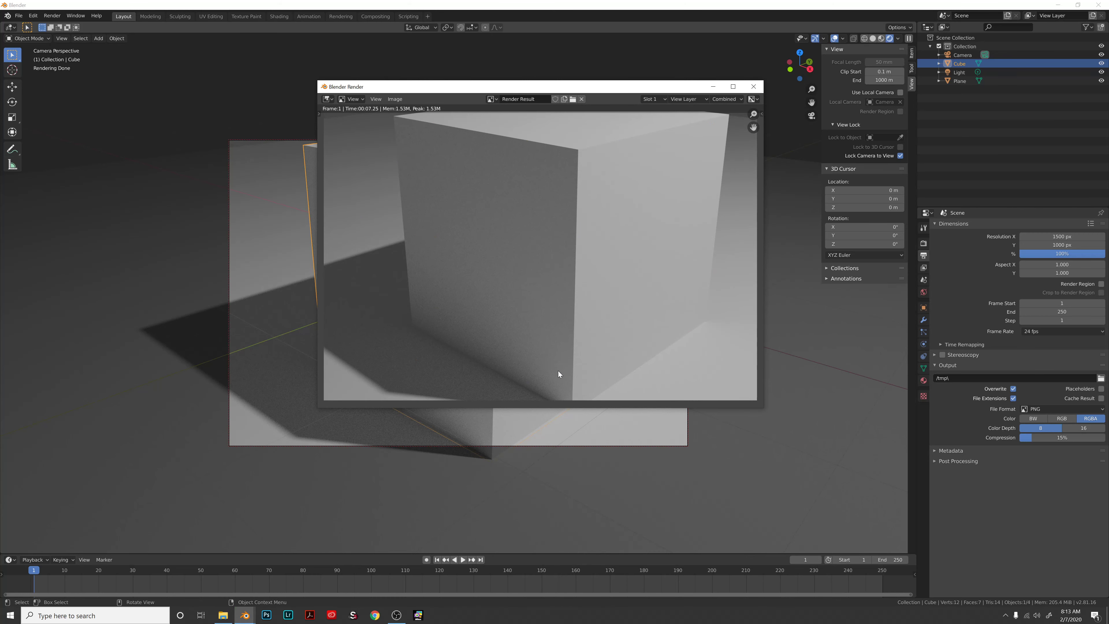
- Examine the noise on the cube's dark face in the rendered image and close the render result
scroll(517, 240, "up", 6)
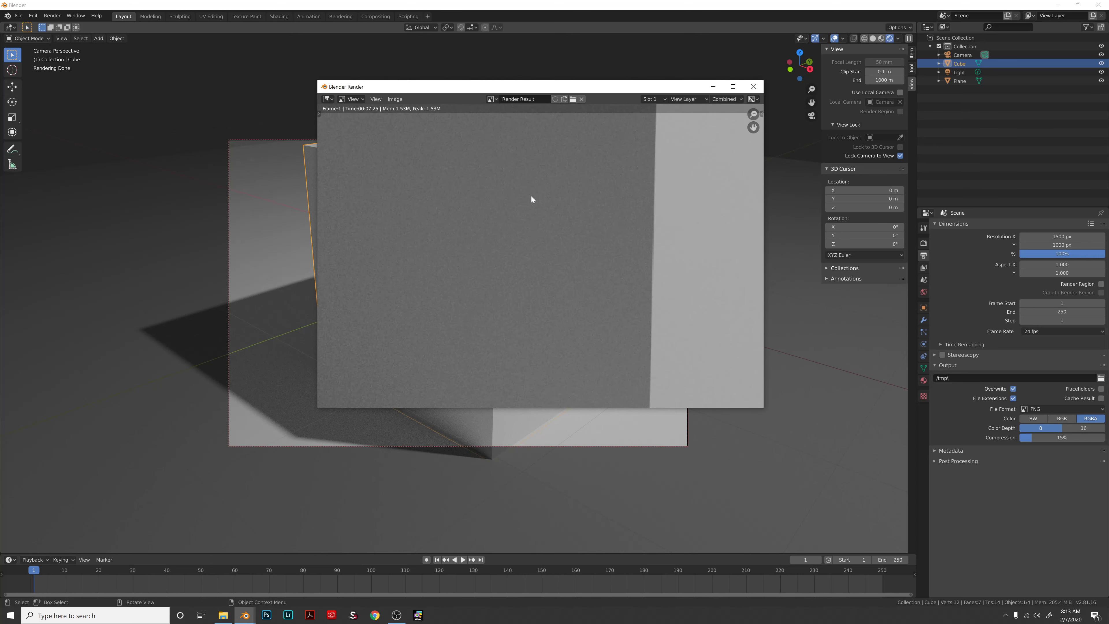
scroll(531, 200, "up", 1)
scroll(529, 218, "down", 3)
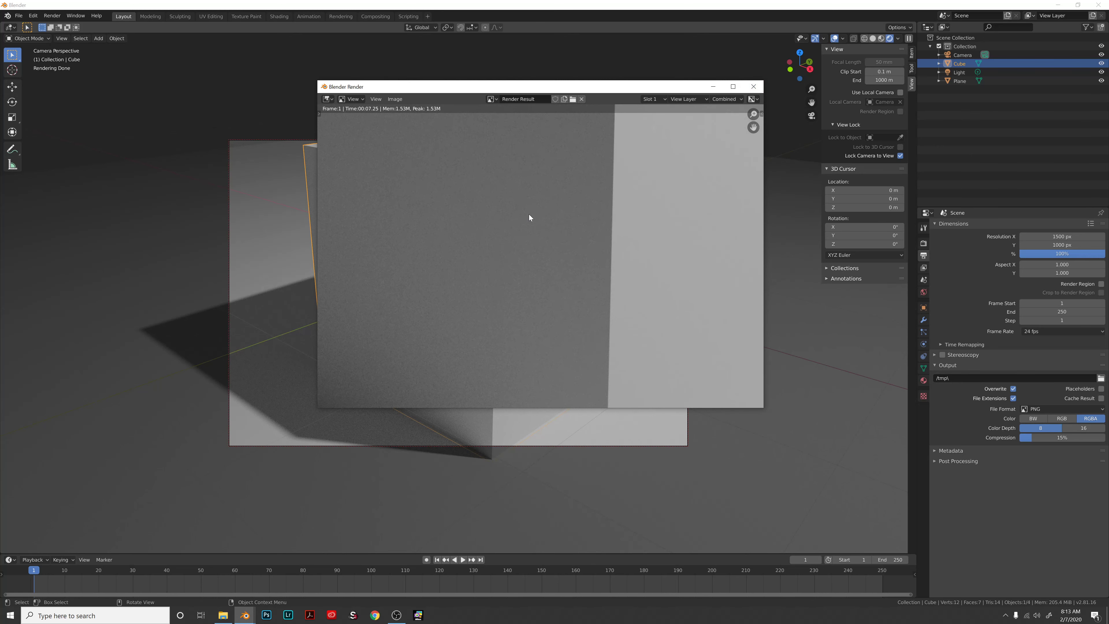
scroll(529, 218, "down", 4)
scroll(529, 218, "up", 4)
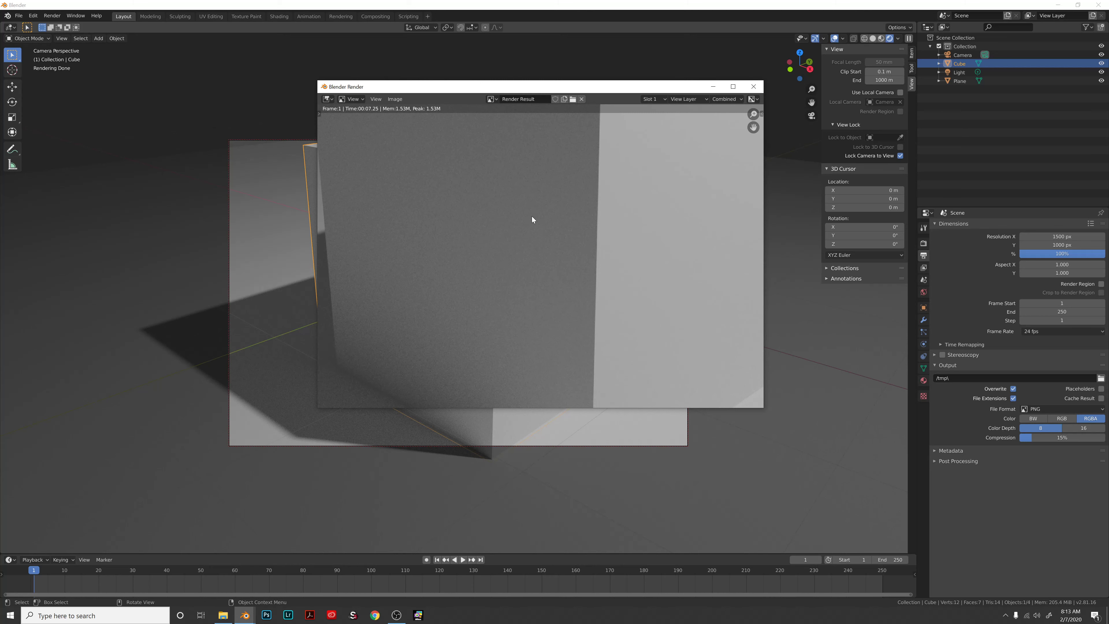
scroll(495, 228, "up", 1)
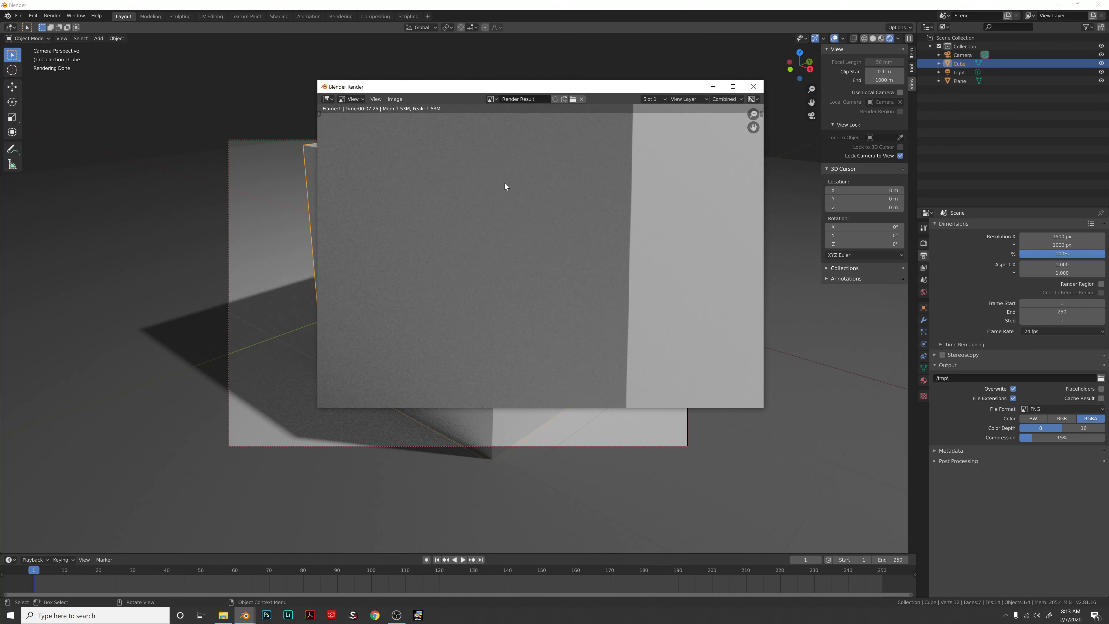
scroll(515, 212, "down", 4)
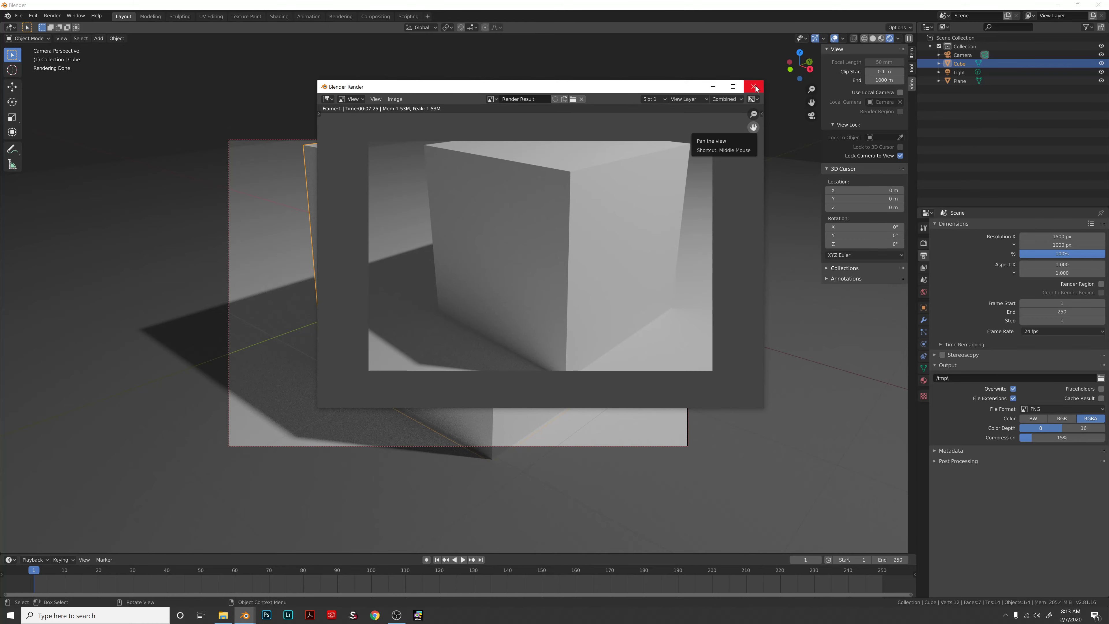
left_click(753, 87)
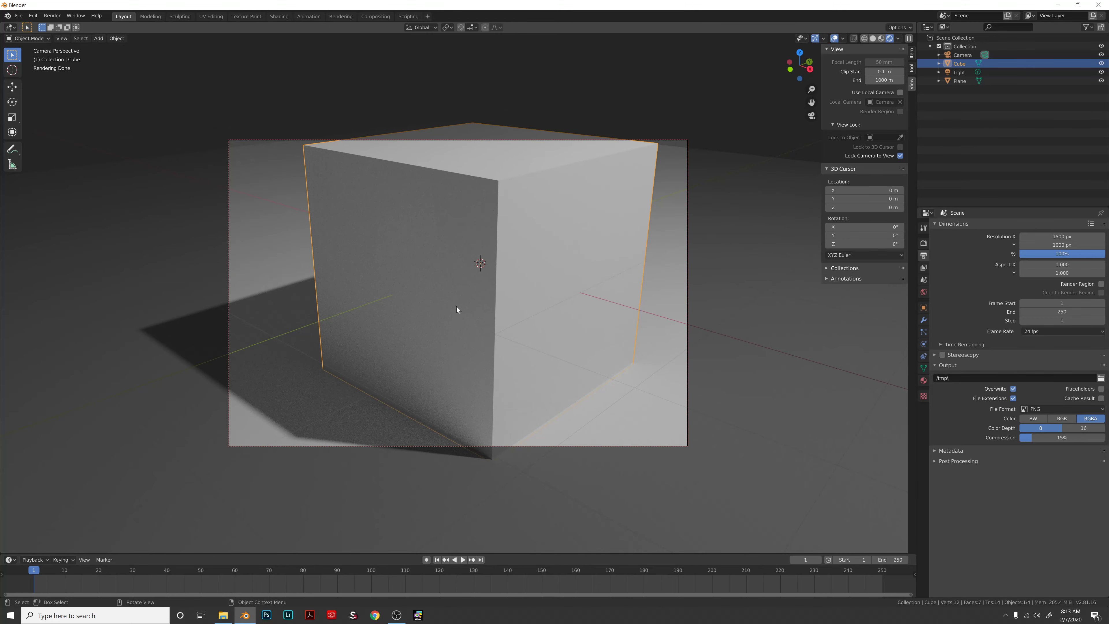
- Enable Denoising for the view layer, look over its options and leave the settings sections collapsed
scroll(485, 246, "down", 3)
scroll(488, 244, "up", 5)
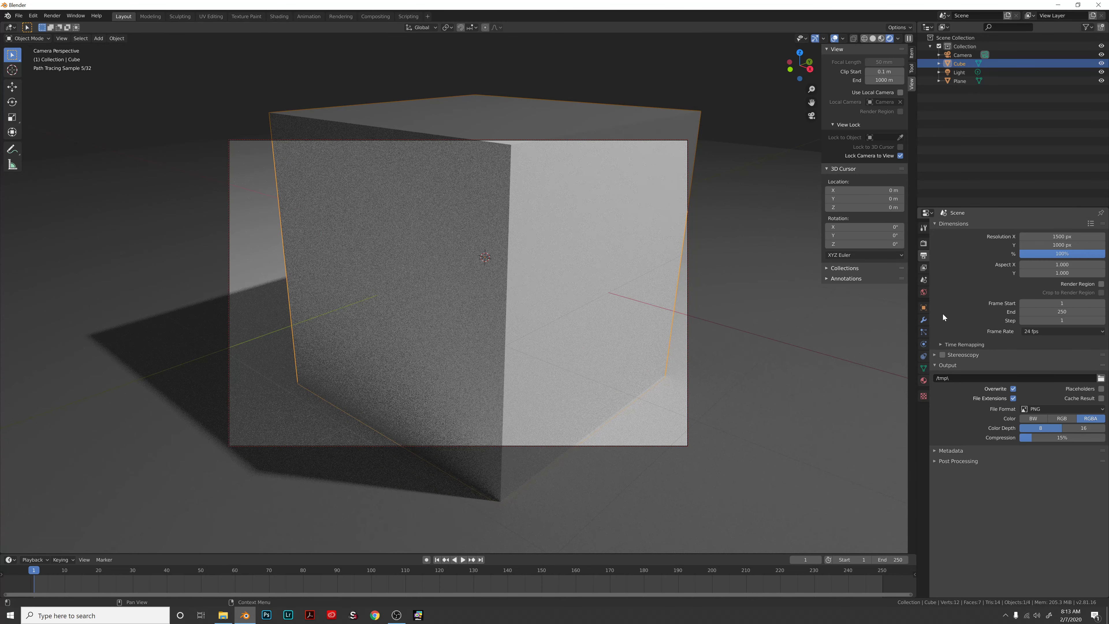
left_click(924, 281)
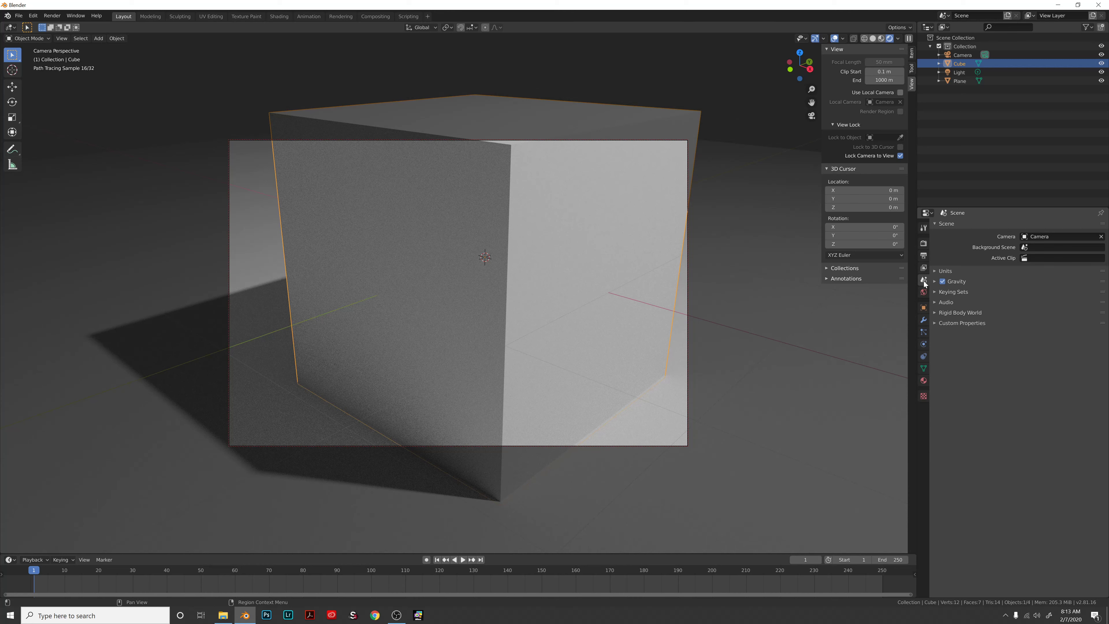
left_click(923, 293)
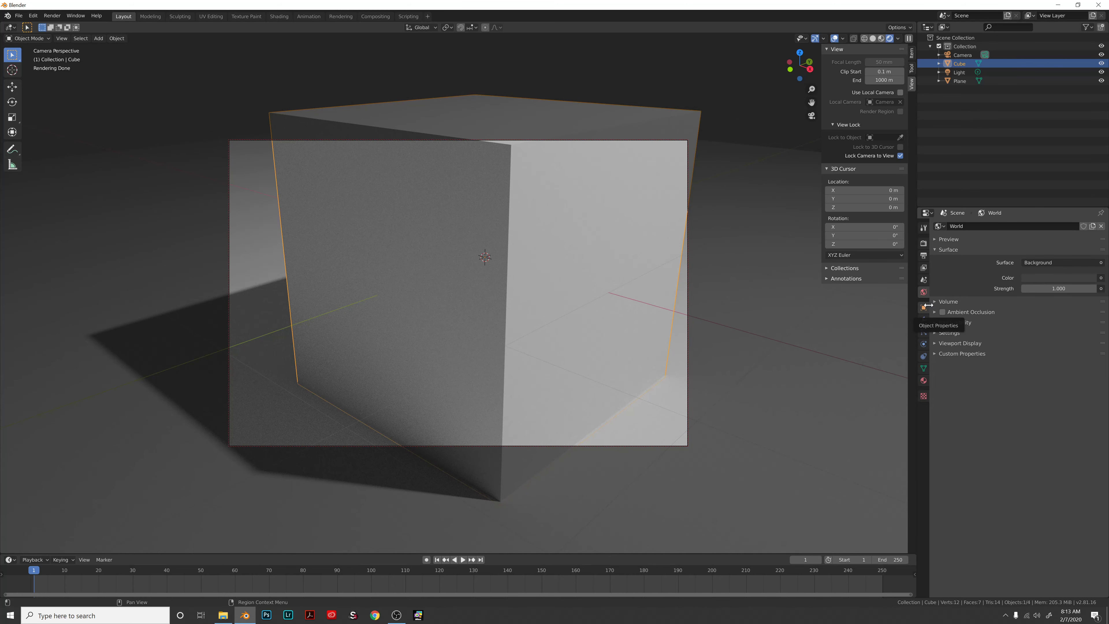
left_click(923, 268)
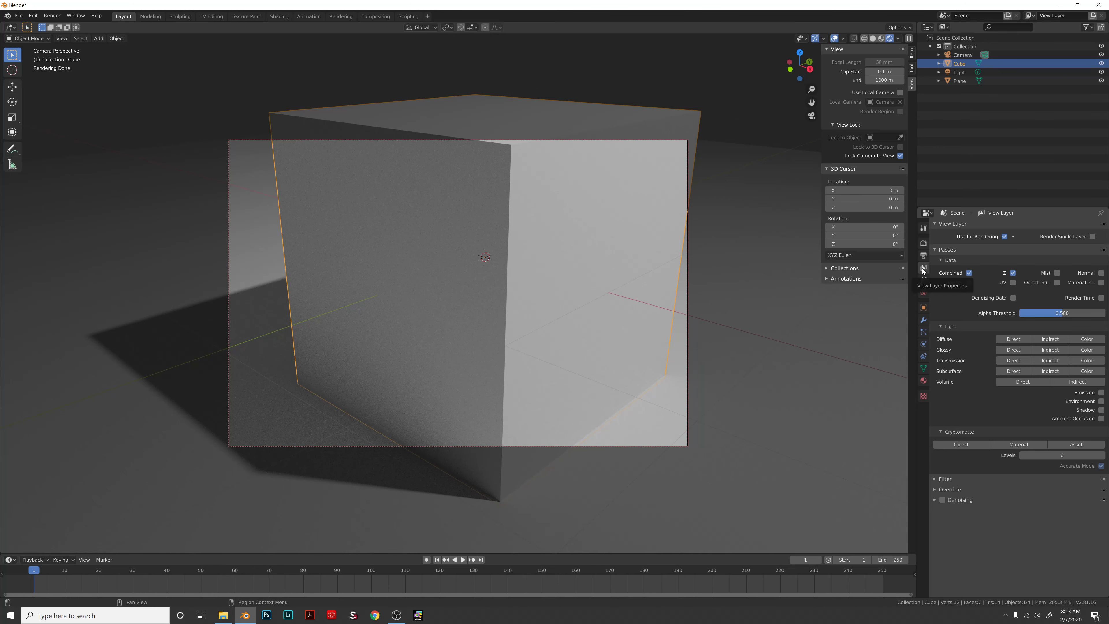
left_click(934, 249)
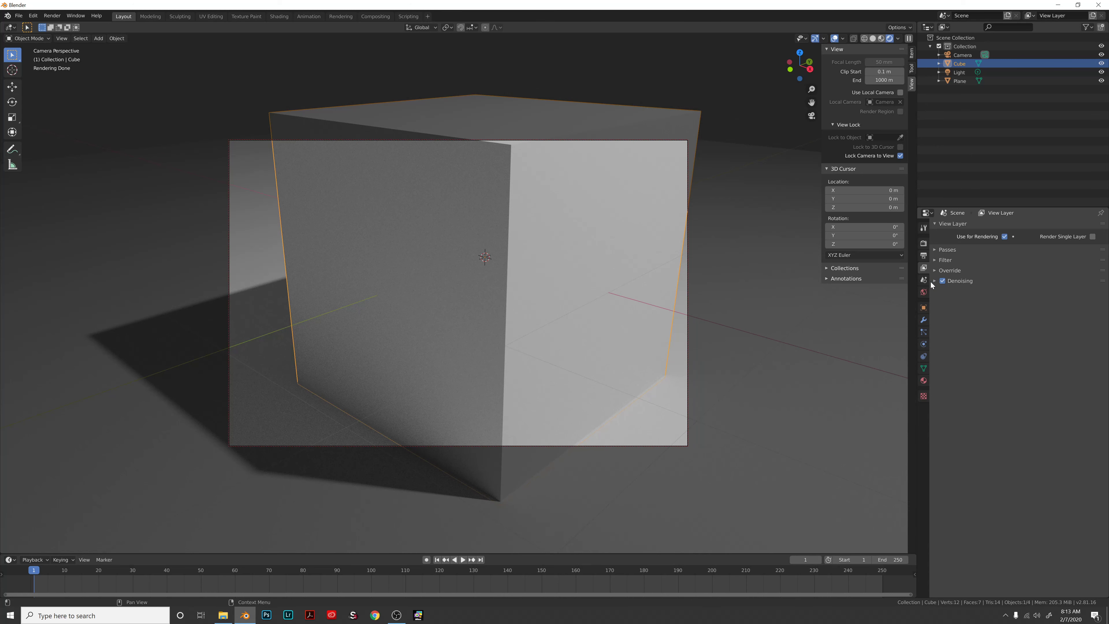
left_click(935, 281)
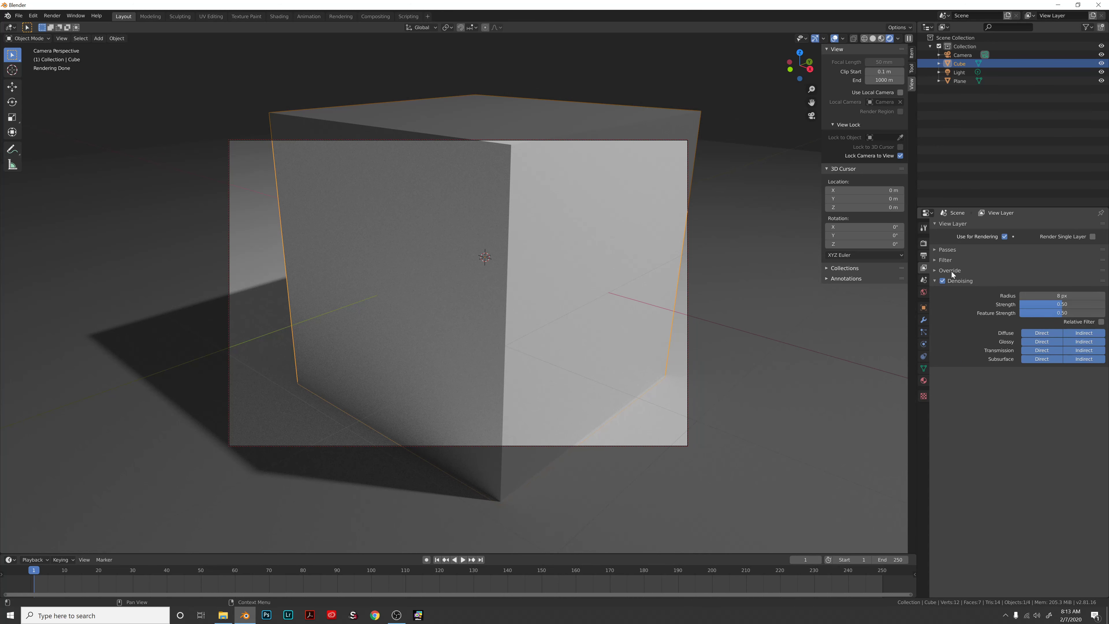
left_click(935, 281)
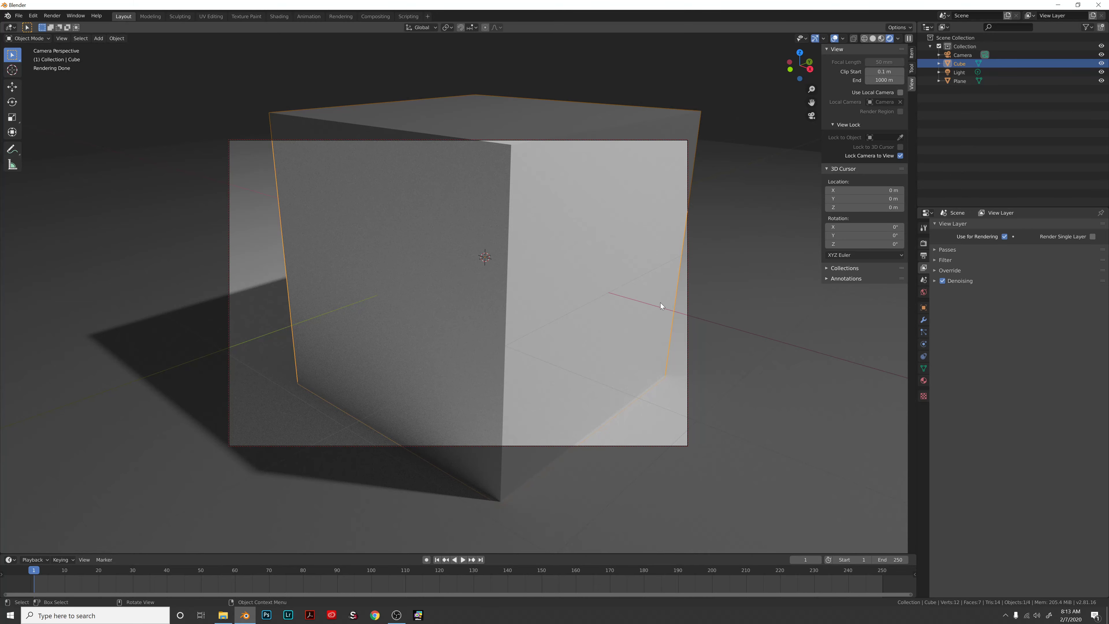
- Move the camera close to the cube's dark face, render a denoised still image, check its smoothness and close it
scroll(477, 271, "up", 3)
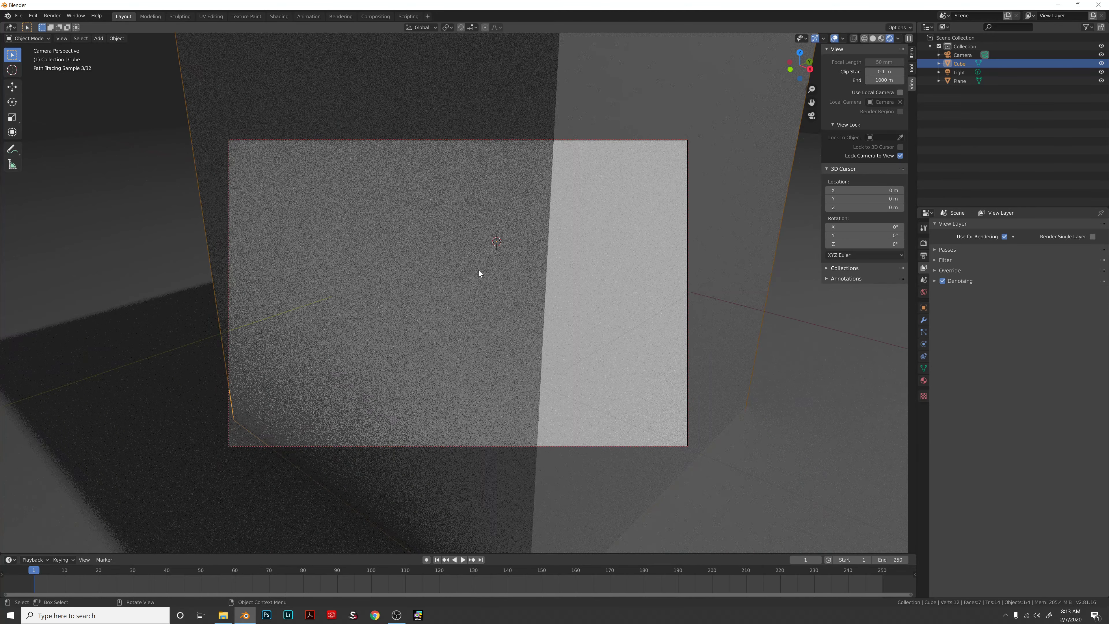
key("F12")
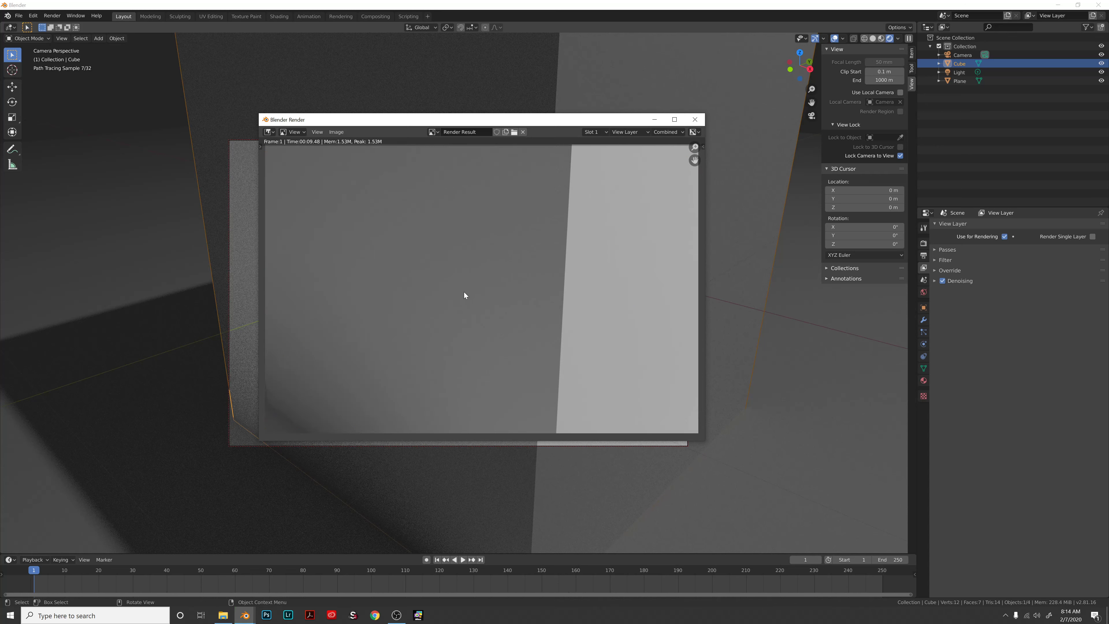
scroll(475, 280, "down", 3)
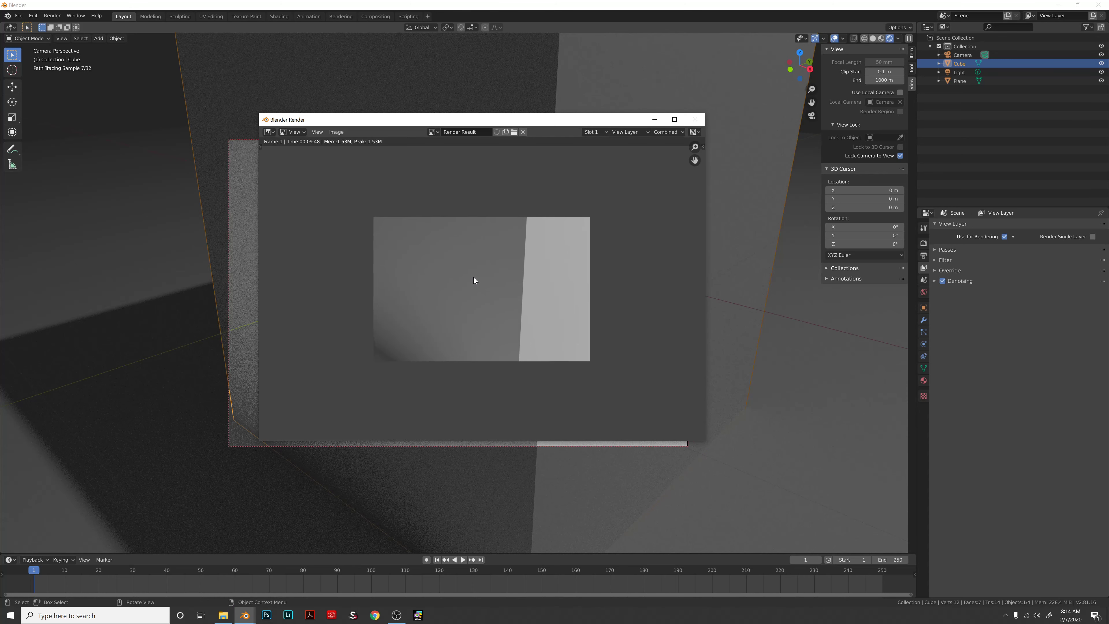
scroll(474, 280, "up", 4)
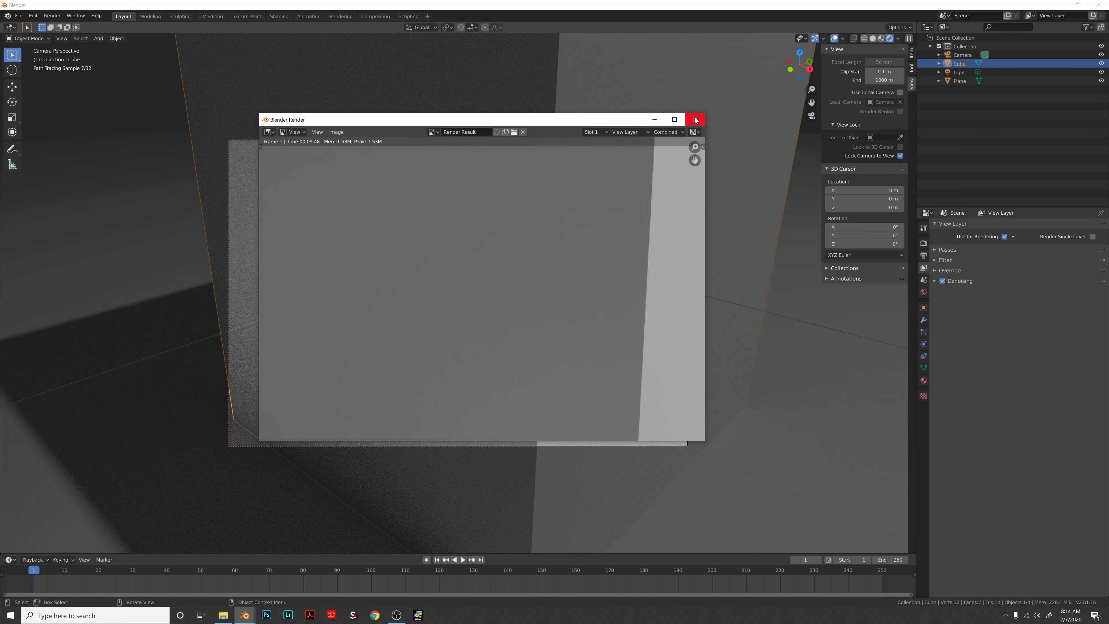
left_click(695, 119)
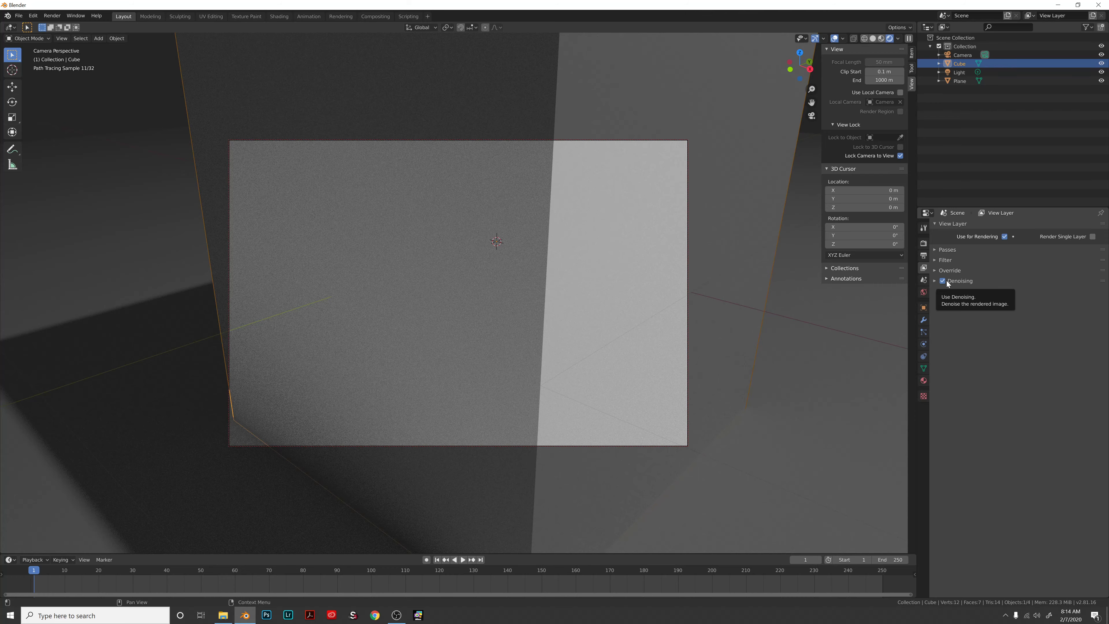
- Pull the camera back and orbit it slightly so the whole cube fits inside the frame
scroll(512, 265, "down", 6)
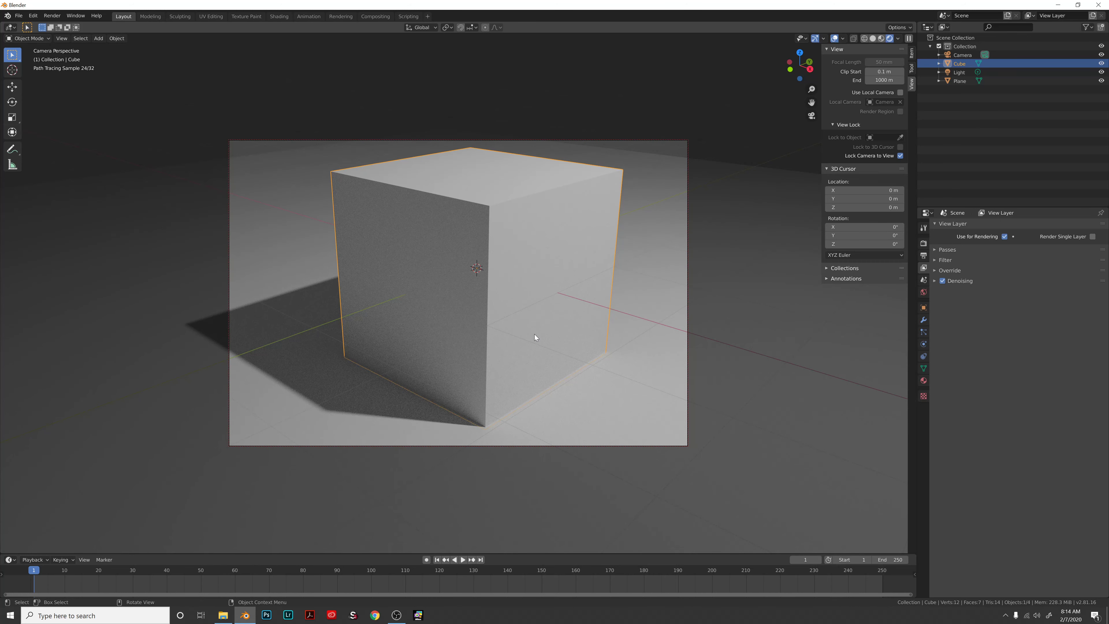
mouse_move(509, 290)
middle_mouse_down()
mouse_move(888, 275)
mouse_move(916, 249)
middle_mouse_up()
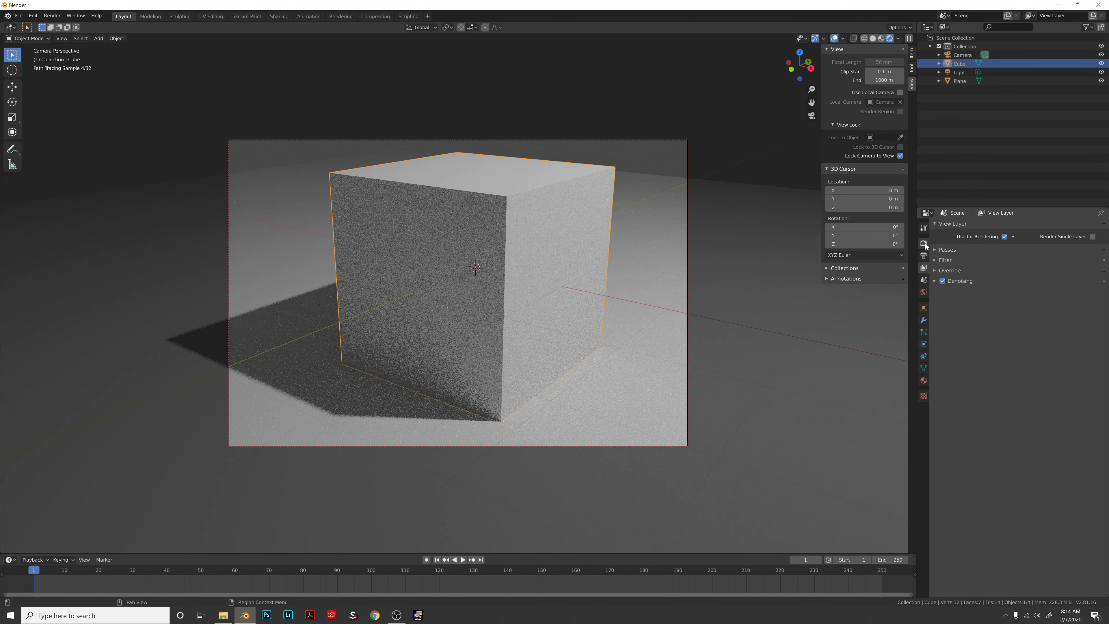
- Review the render engine and sampling settings, the output dimensions and the view layer's denoising setting
left_click(924, 244)
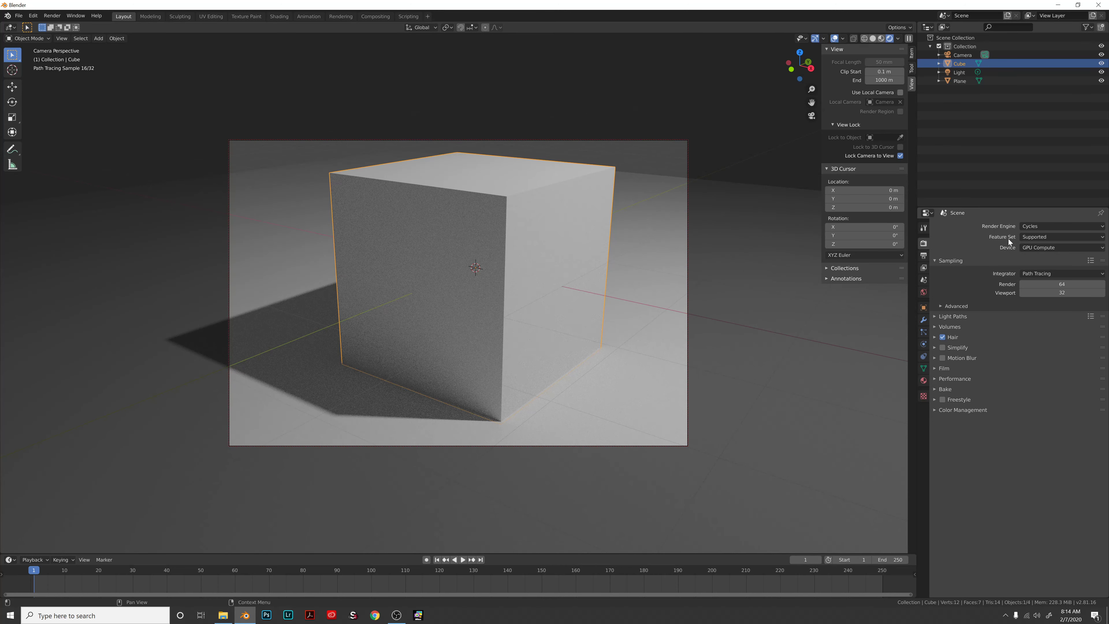
left_click(1026, 224)
left_click(924, 256)
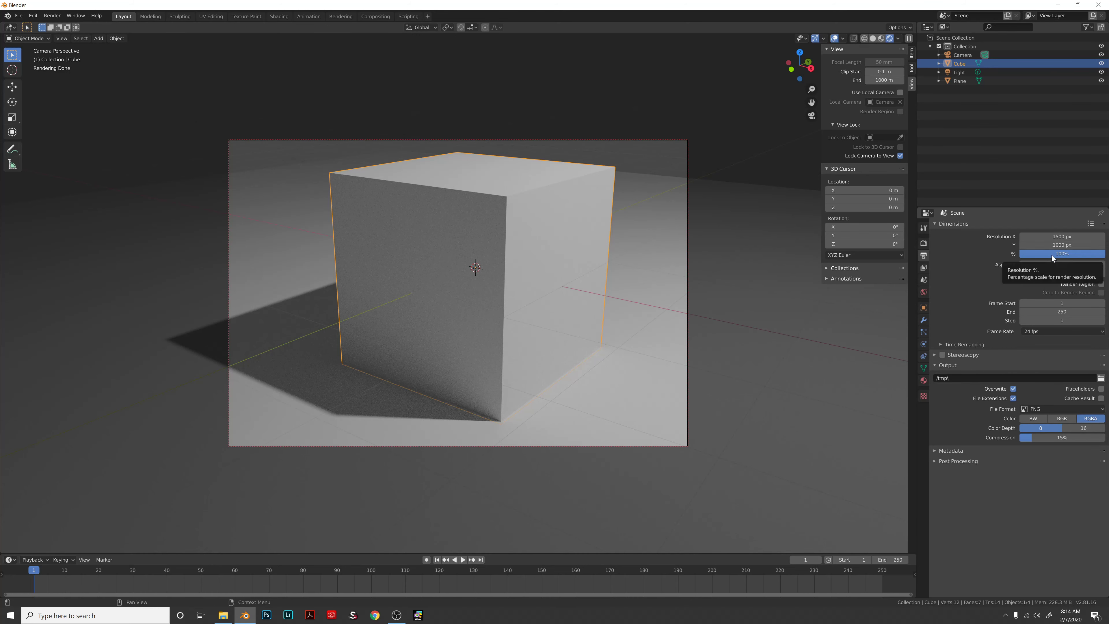
left_click(924, 268)
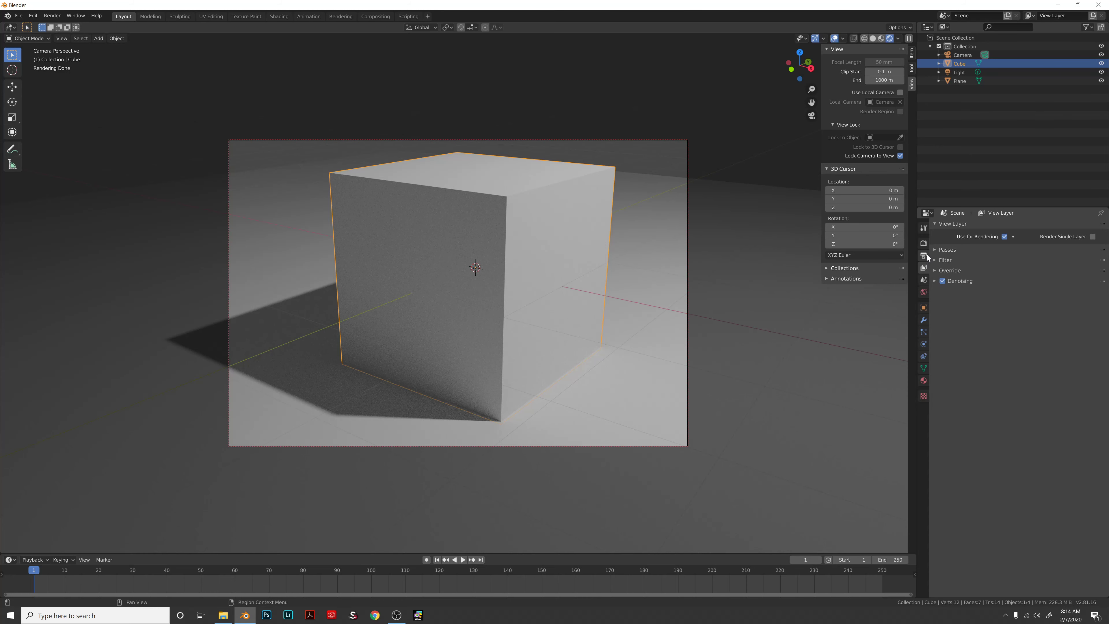
left_click(925, 242)
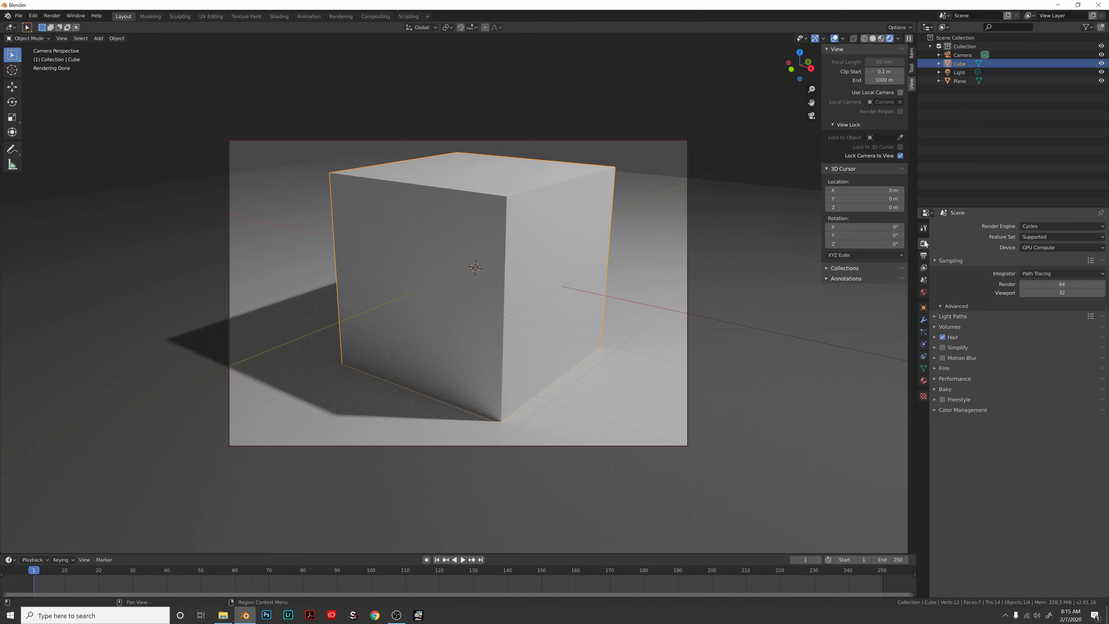